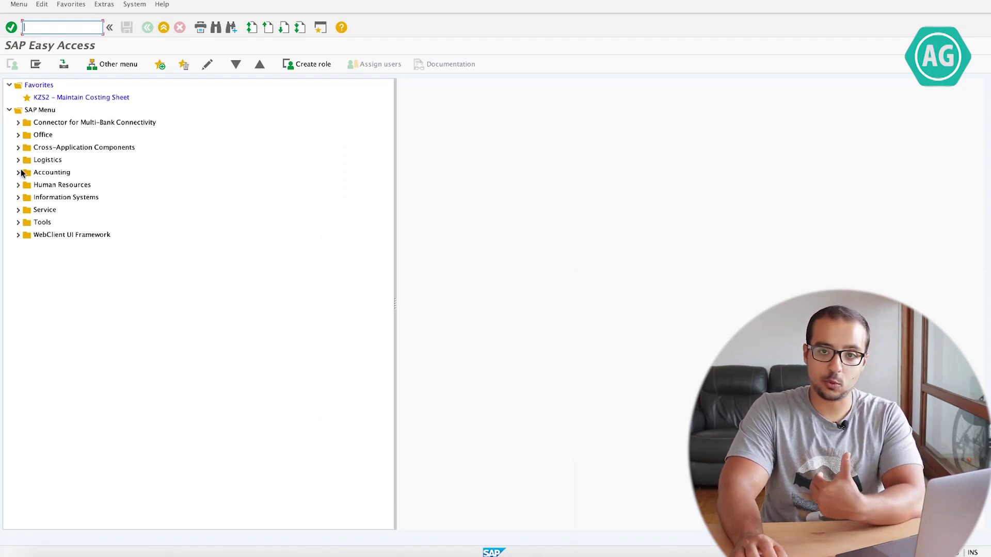
- Drill through Controlling > Product Cost Planning to Additive Costs and launch CK74N – Create
{"action": "left_click", "coordinate": [19, 172]}
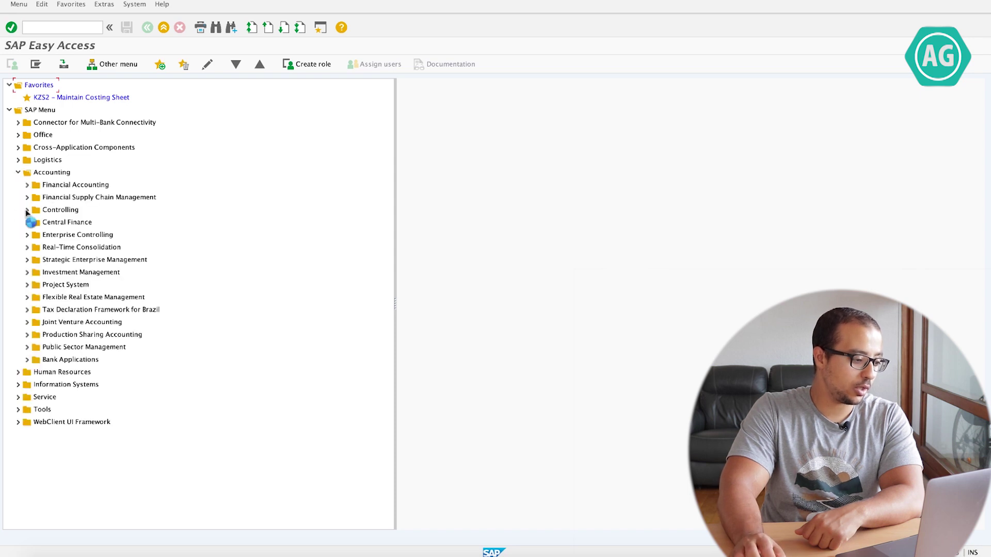
{"action": "left_click", "coordinate": [27, 210]}
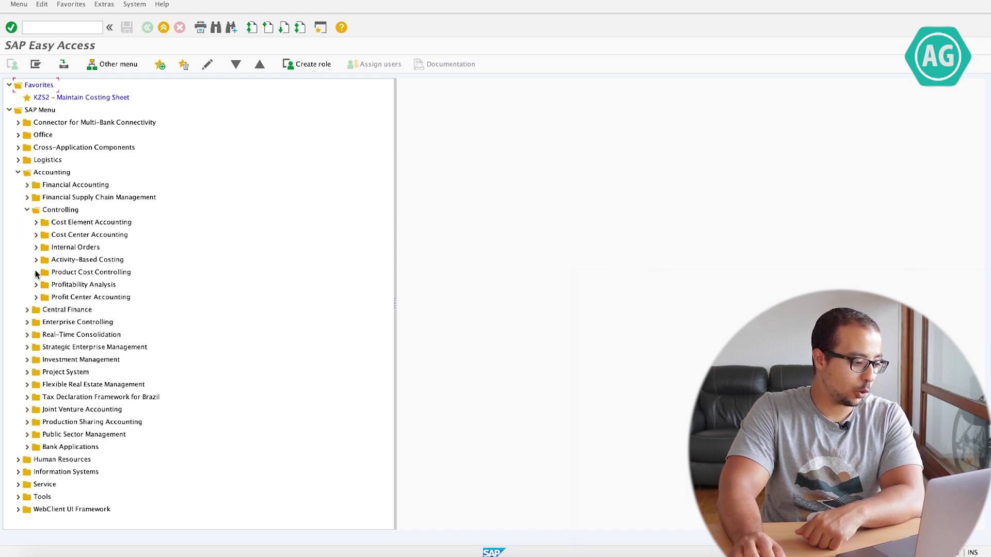
{"action": "left_click", "coordinate": [36, 273]}
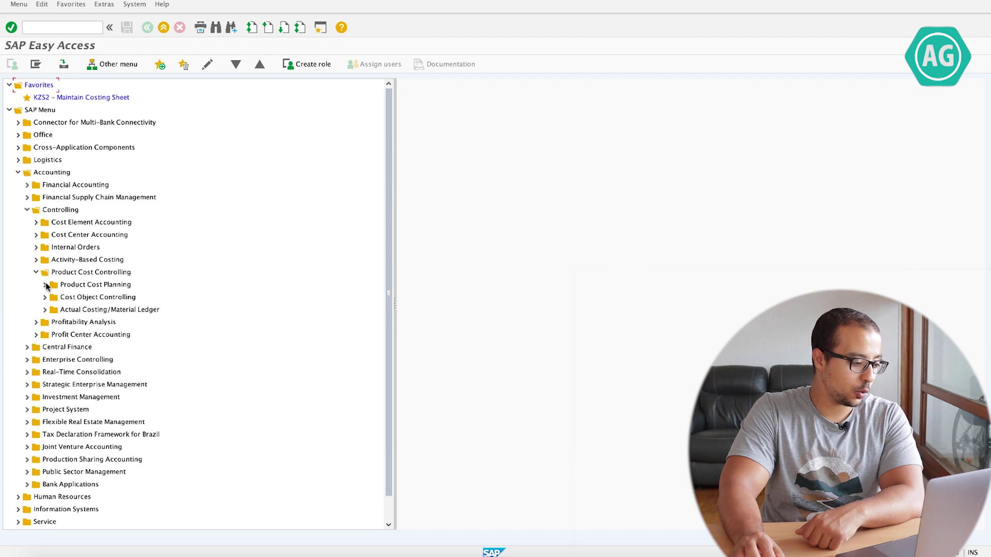
{"action": "left_click", "coordinate": [45, 285]}
{"action": "left_click", "coordinate": [54, 298]}
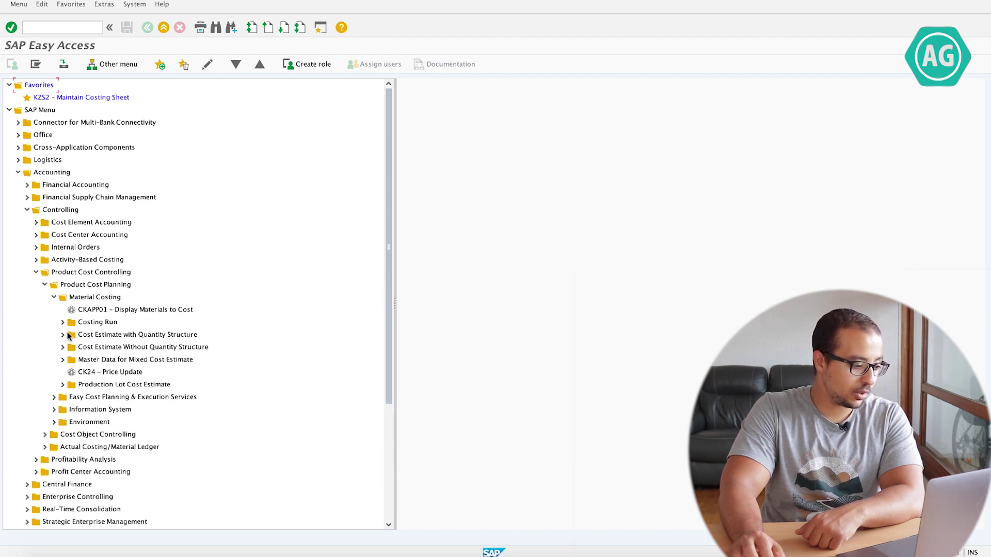
{"action": "left_click", "coordinate": [63, 335]}
{"action": "left_click", "coordinate": [102, 387]}
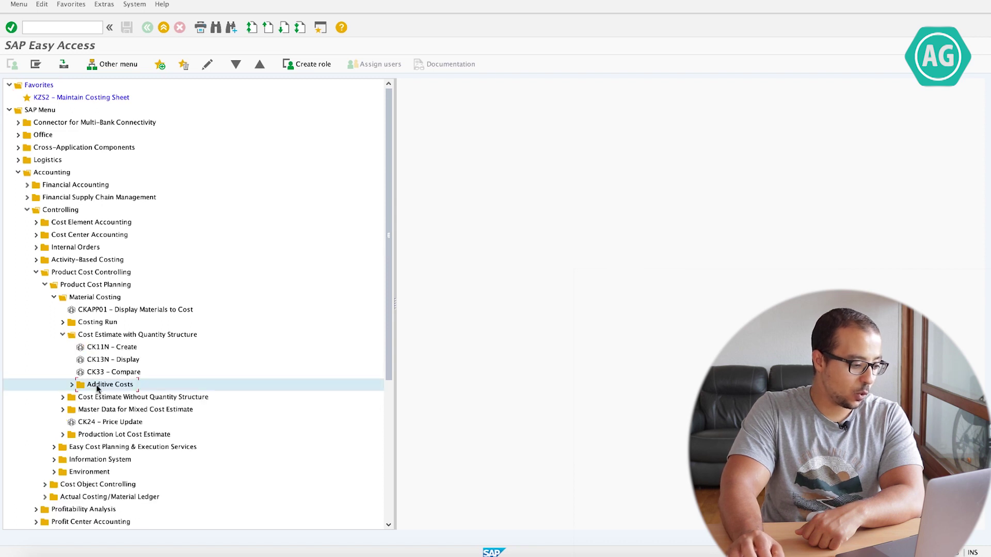
{"action": "left_click", "coordinate": [71, 384]}
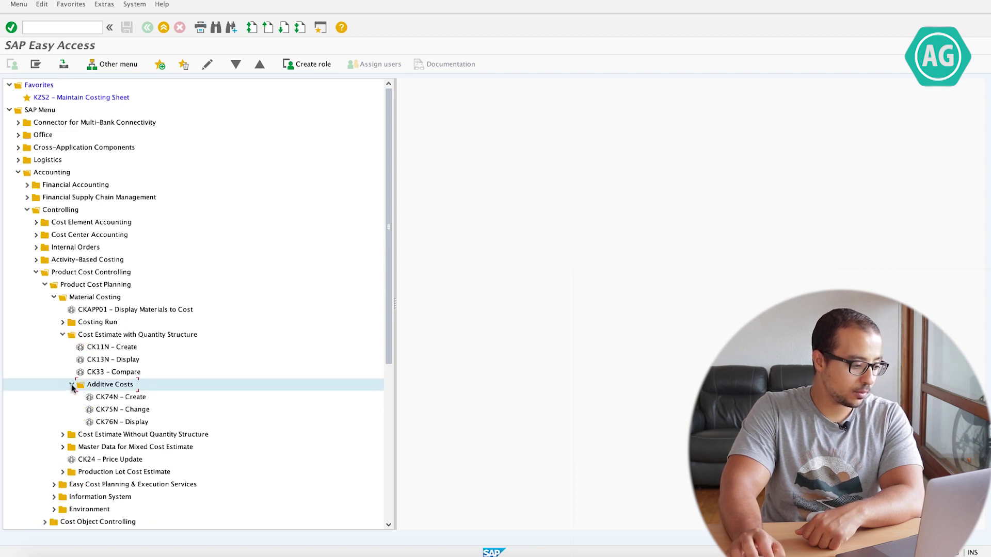
{"action": "double_click", "coordinate": [117, 397]}
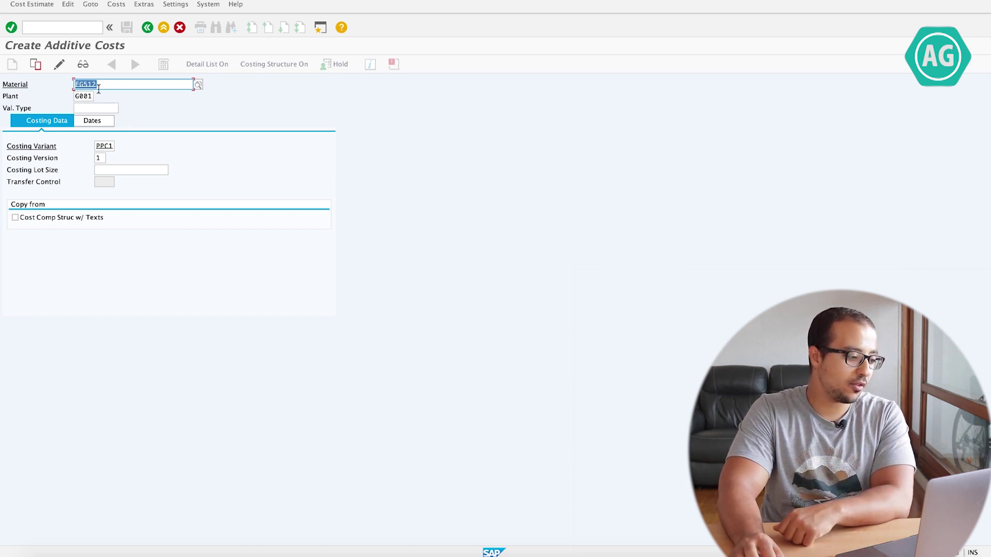
- Verify material FG512, plant G001 and the costing start date 01.07.2020
{"action": "left_click", "coordinate": [106, 87]}
{"action": "mouse_move", "coordinate": [107, 86]}
{"action": "left_mouse_down"}
{"action": "mouse_move", "coordinate": [51, 88]}
{"action": "mouse_move", "coordinate": [95, 97]}
{"action": "left_mouse_up"}
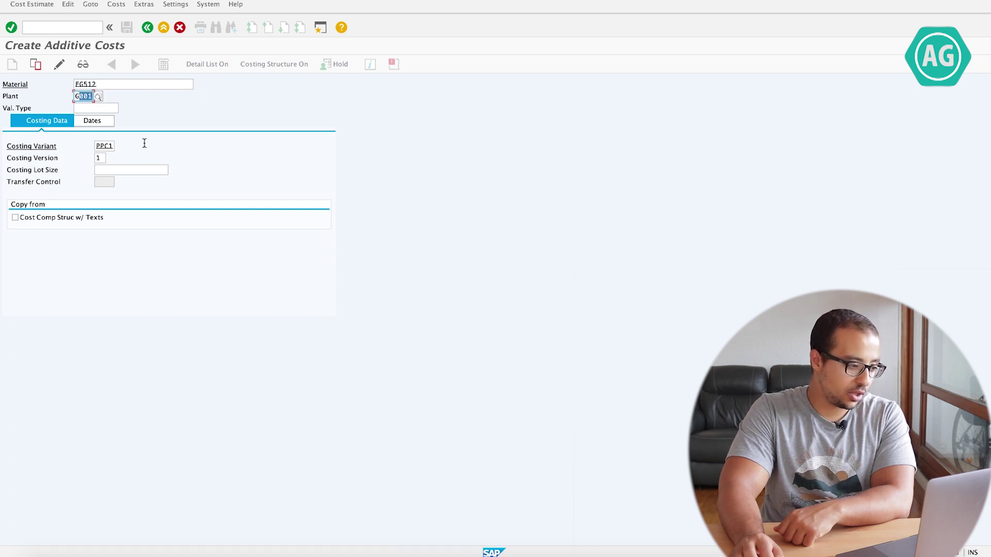
{"action": "left_click", "coordinate": [105, 121]}
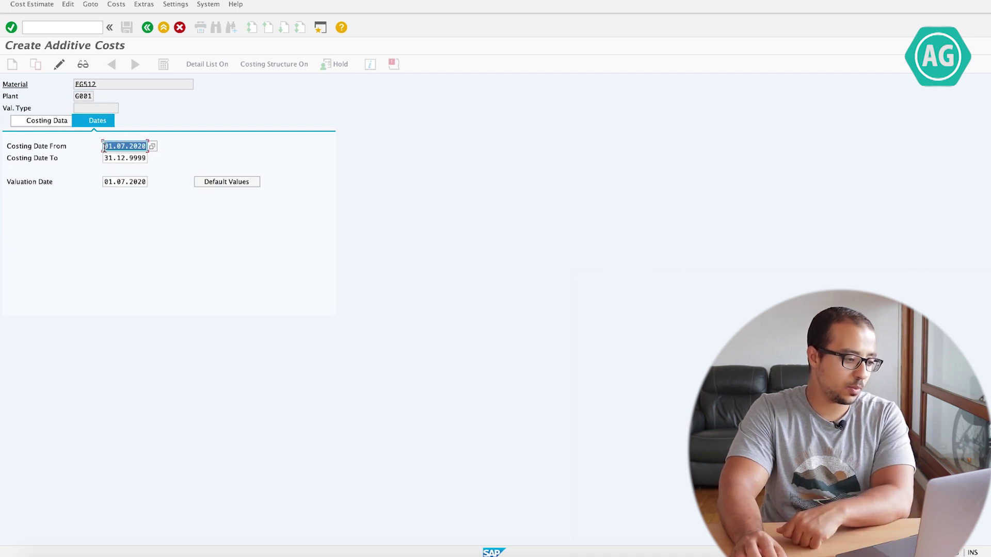
{"action": "left_click_drag", "start_coordinate": [106, 147], "coordinate": [146, 146]}
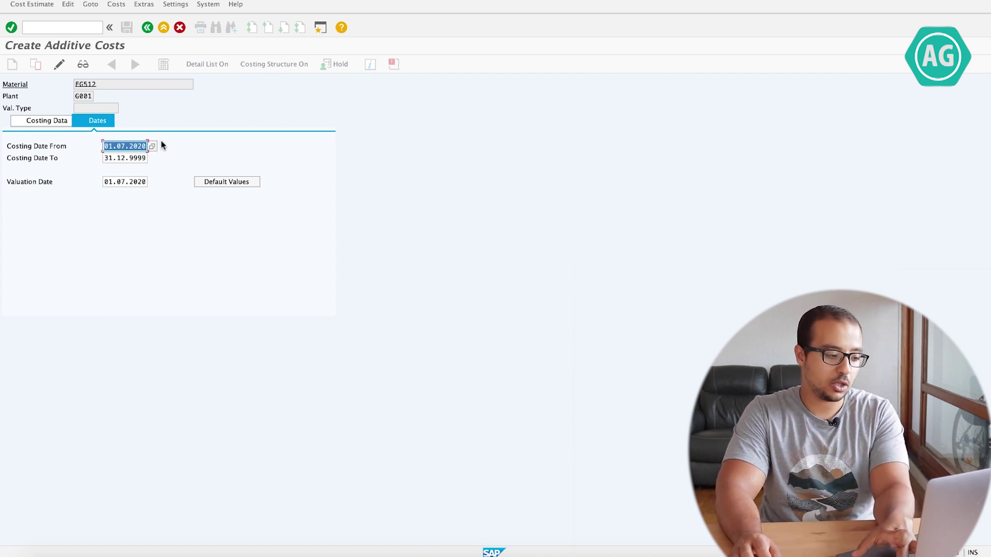
- Proceed with the header data and continue past the overlap with the existing cost estimate
{"action": "key", "text": "Return"}
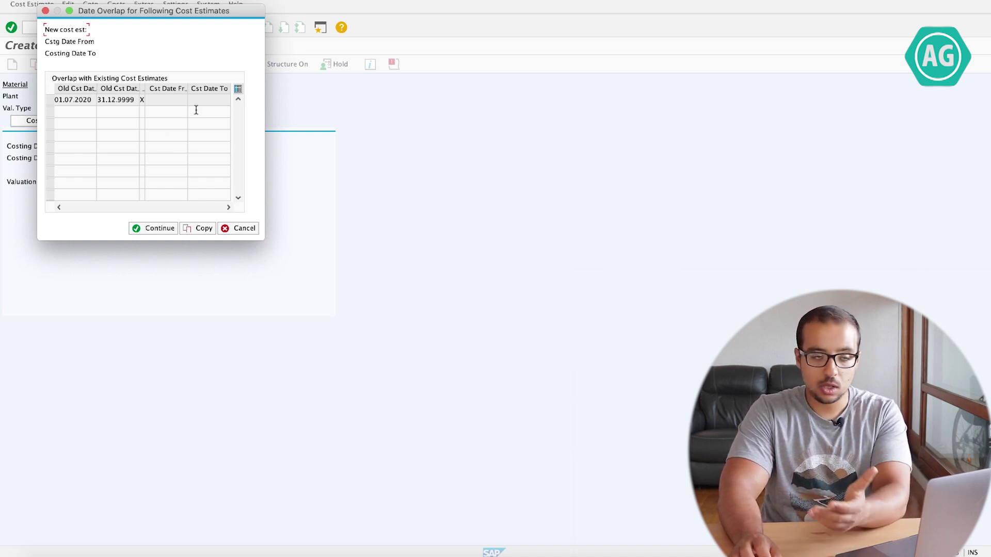
{"action": "left_click", "coordinate": [58, 99]}
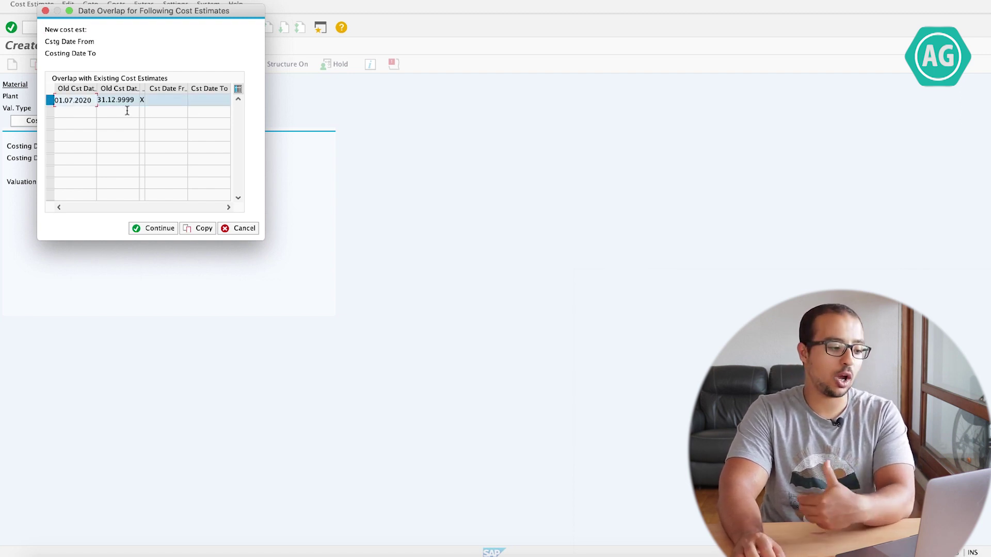
{"action": "left_click", "coordinate": [141, 228]}
- Enter cost element ADDTV in row 1 of the costing items list
{"action": "key", "text": "Return"}
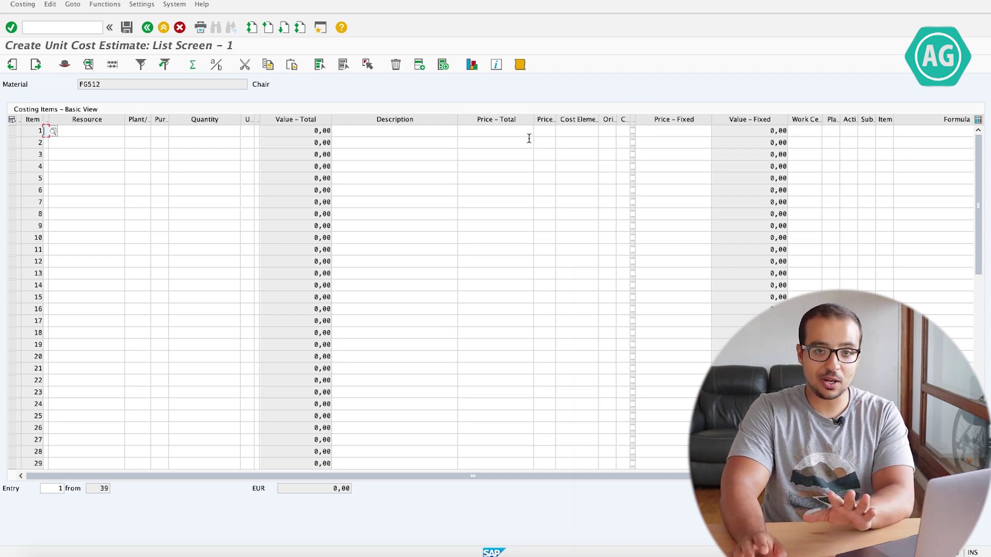
{"action": "left_click", "coordinate": [579, 132]}
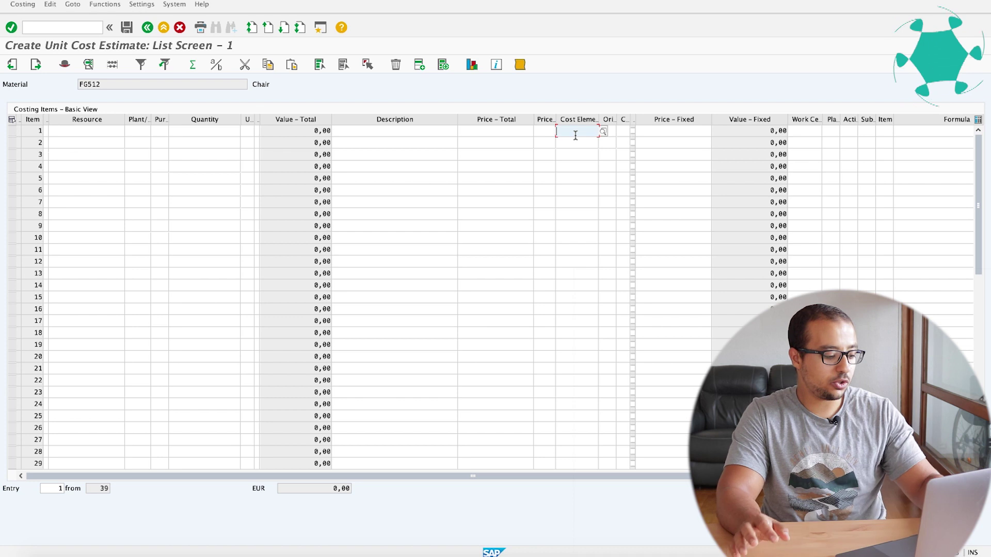
{"action": "type", "text": "ADD"}
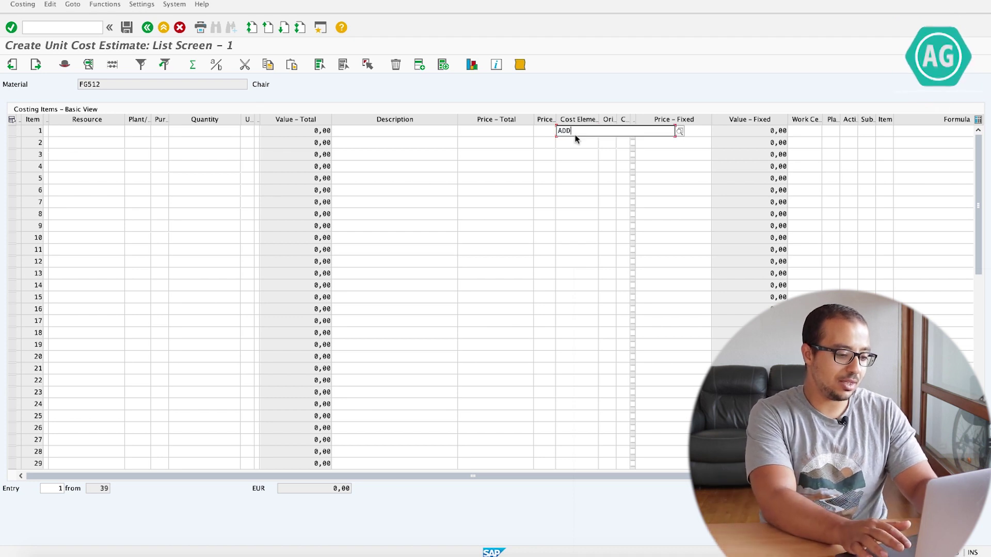
{"action": "type", "text": "TV"}
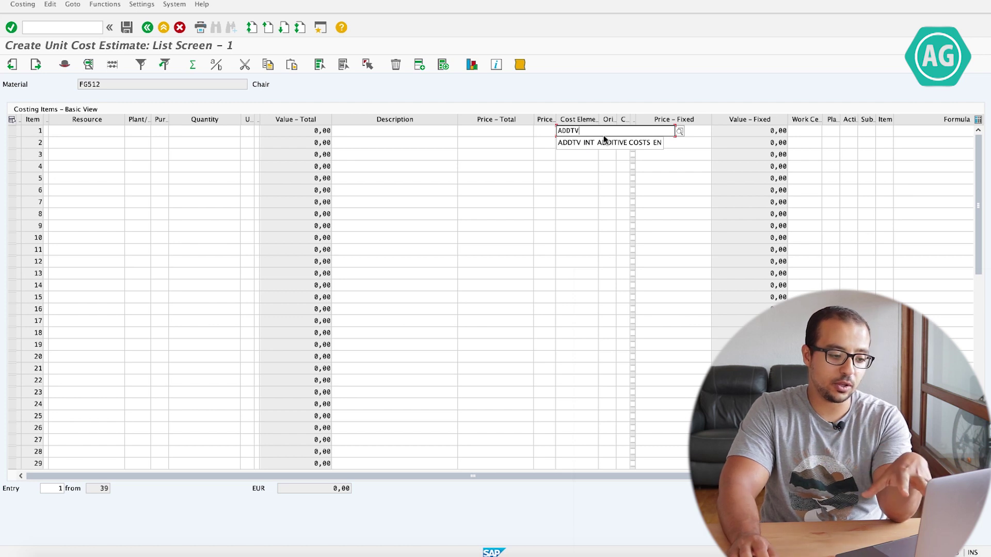
{"action": "left_click", "coordinate": [588, 142]}
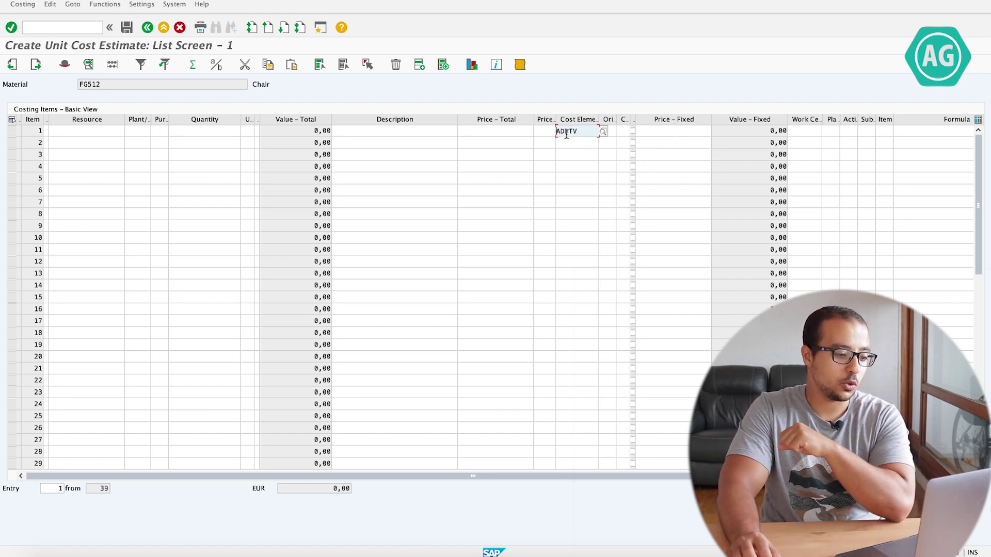
- Give row 1 a total price of 10 and quantity 1, then calculate the item
{"action": "left_click", "coordinate": [482, 132]}
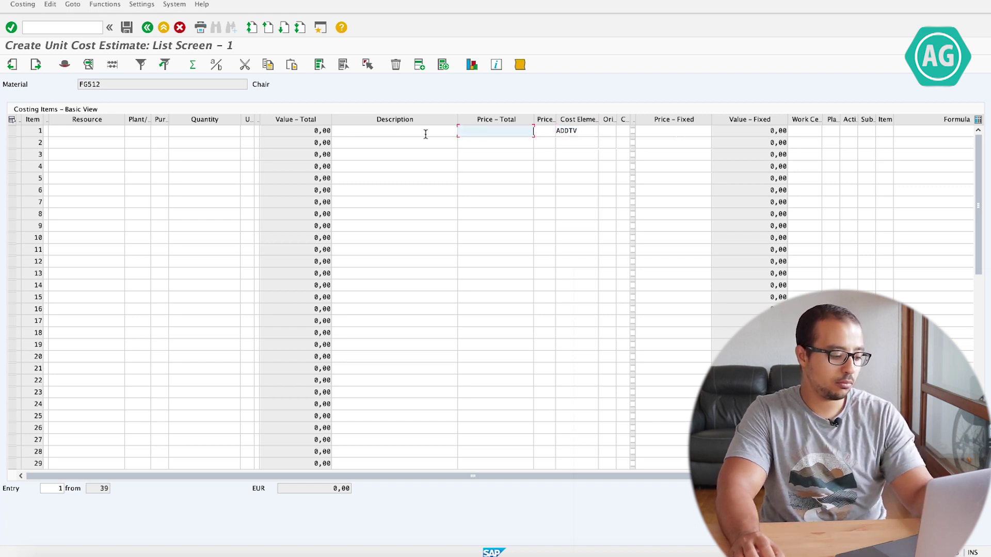
{"action": "type", "text": "10"}
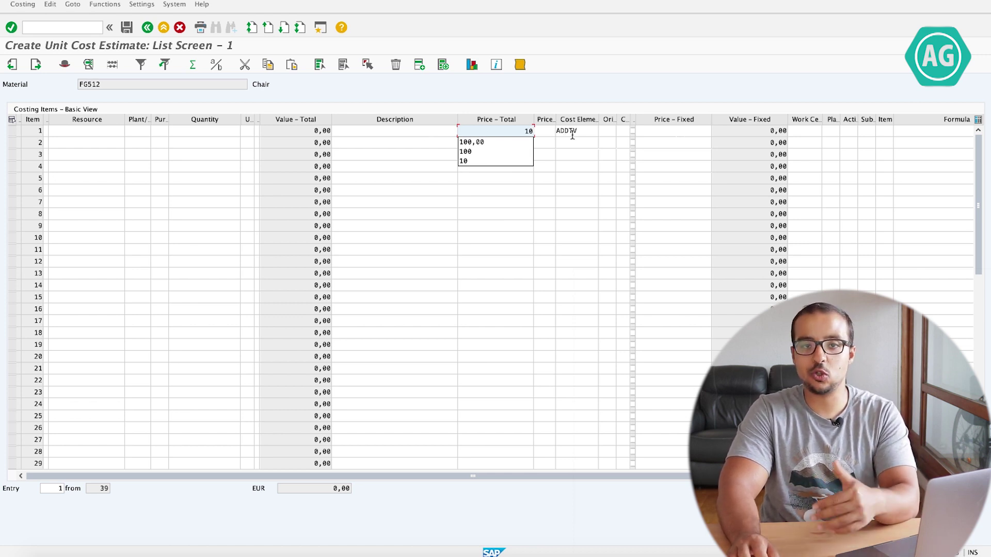
{"action": "left_click", "coordinate": [204, 131]}
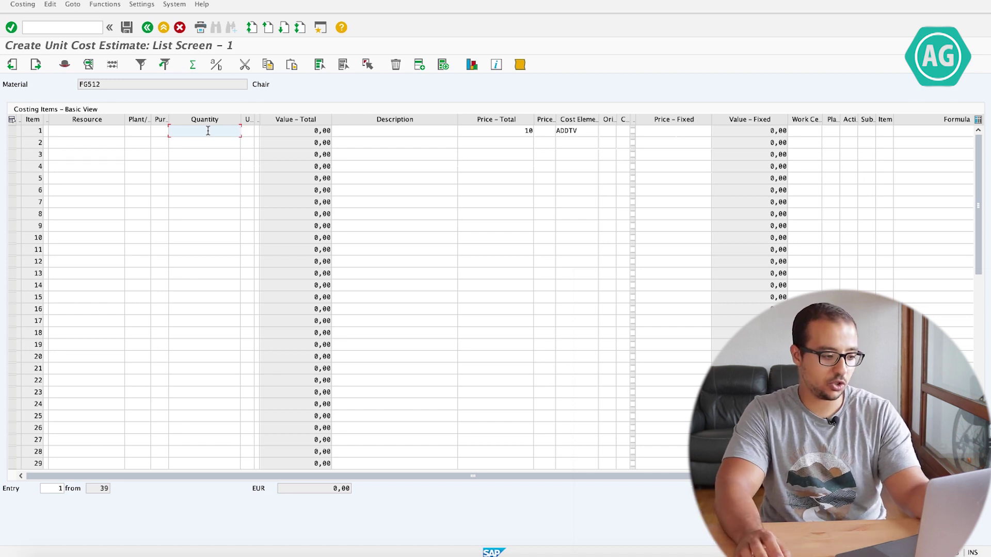
{"action": "type", "text": "1"}
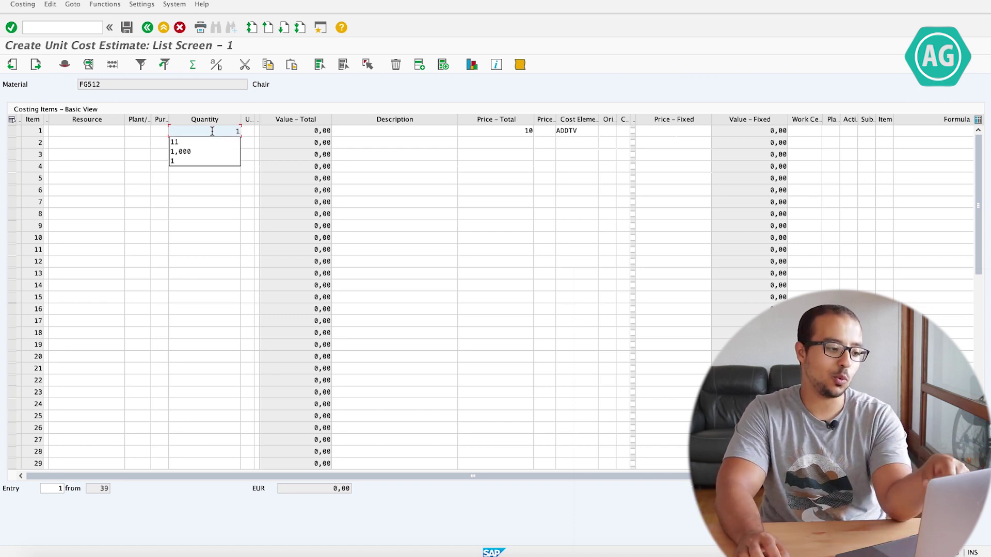
{"action": "key", "text": "Down"}
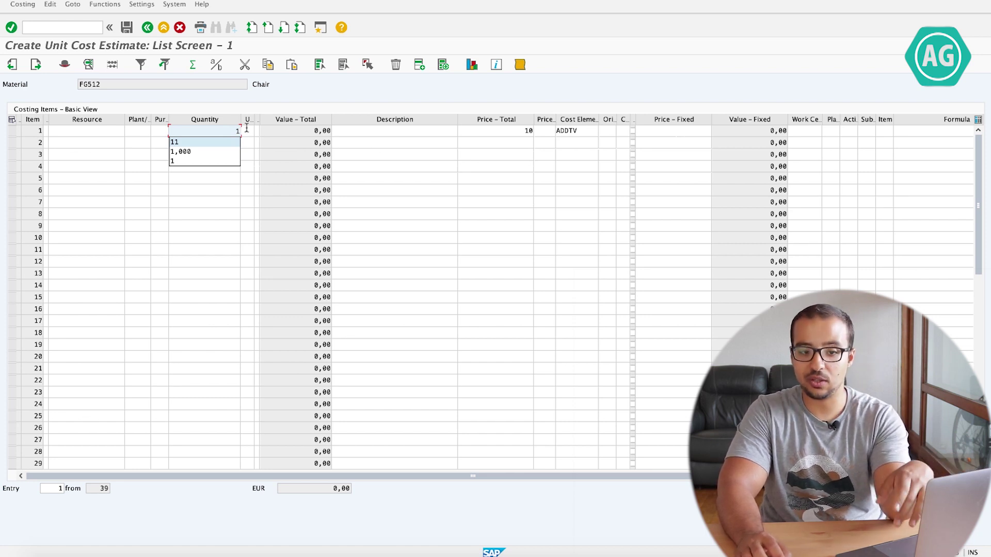
{"action": "key", "text": "Return"}
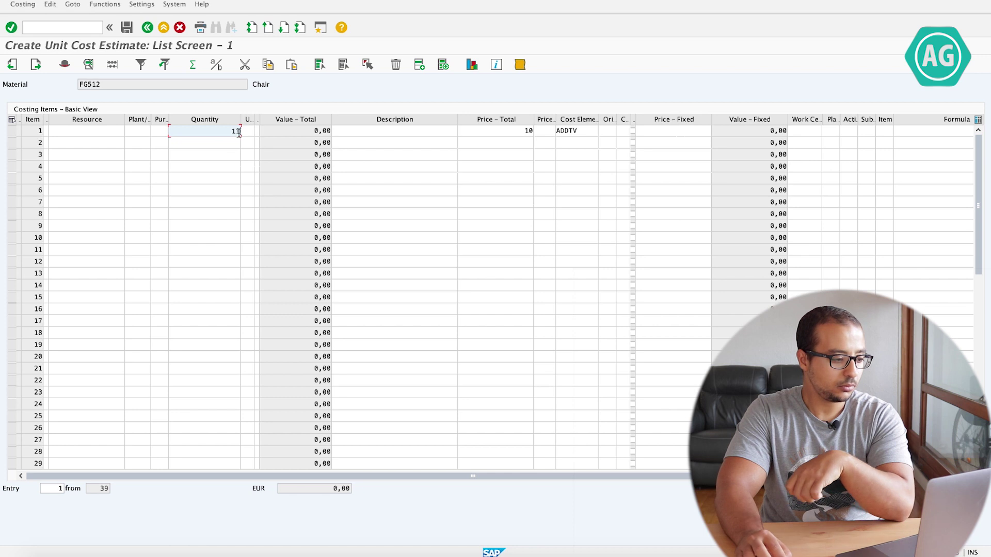
{"action": "type", "text": "1"}
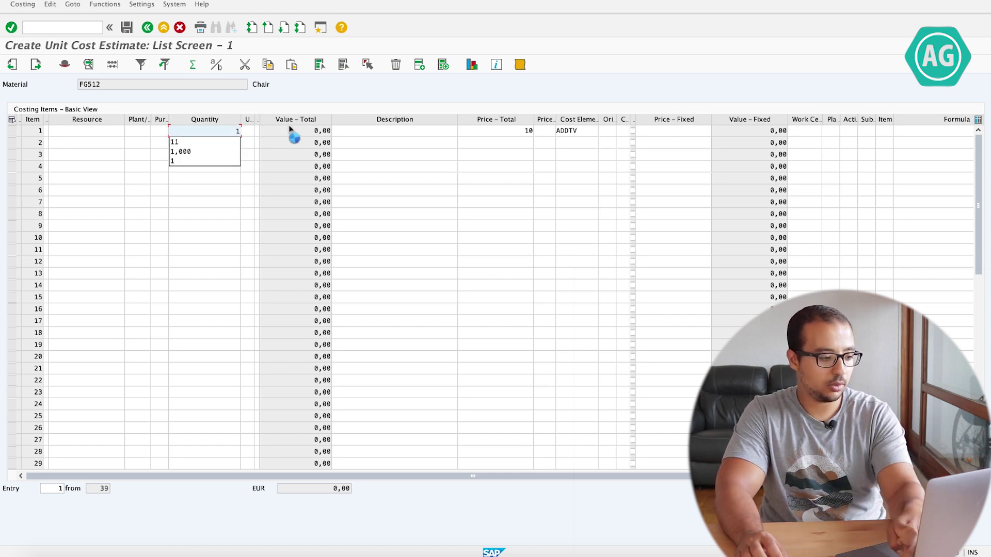
{"action": "key", "text": "Down"}
{"action": "key", "text": "Down"}
{"action": "key", "text": "Return"}
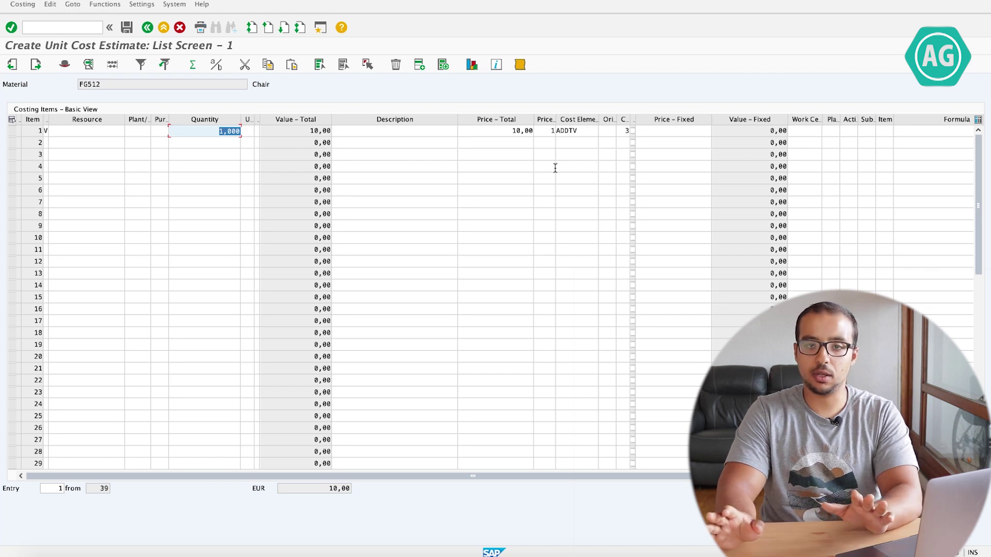
- Save the 10 EUR additive costs for 01.07.2020 and go back to SAP Easy Access
{"action": "left_click", "coordinate": [127, 27]}
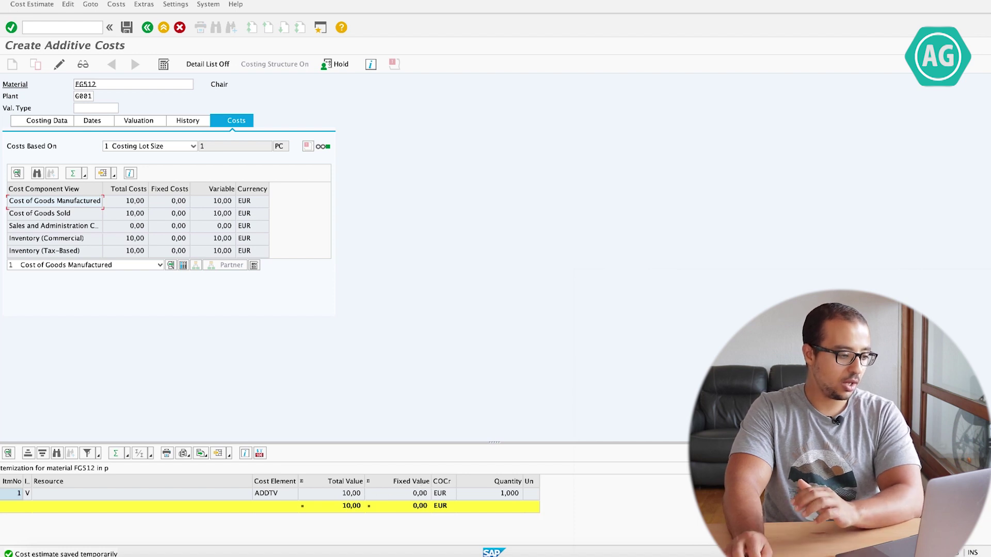
{"action": "left_click", "coordinate": [128, 29]}
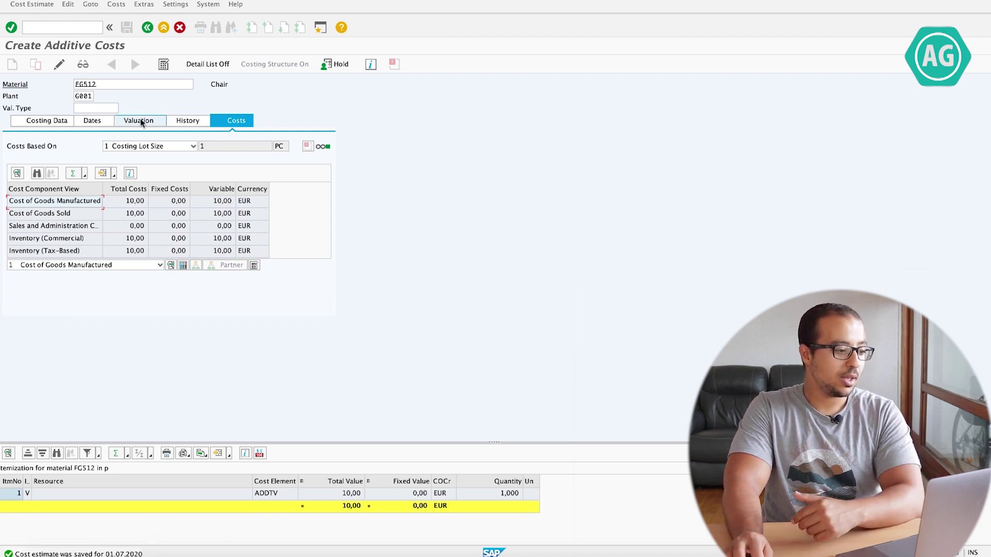
{"action": "left_click", "coordinate": [147, 27]}
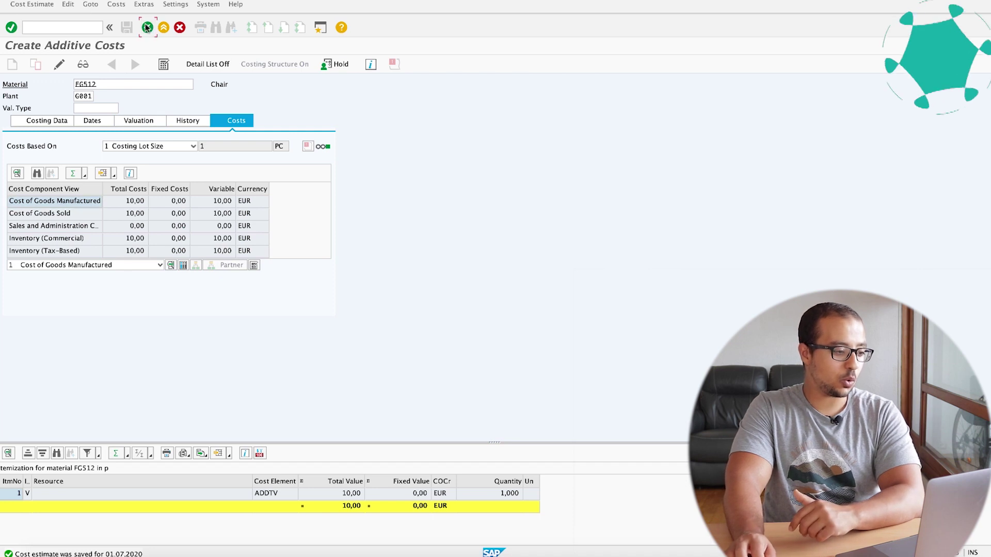
{"action": "left_click", "coordinate": [148, 28]}
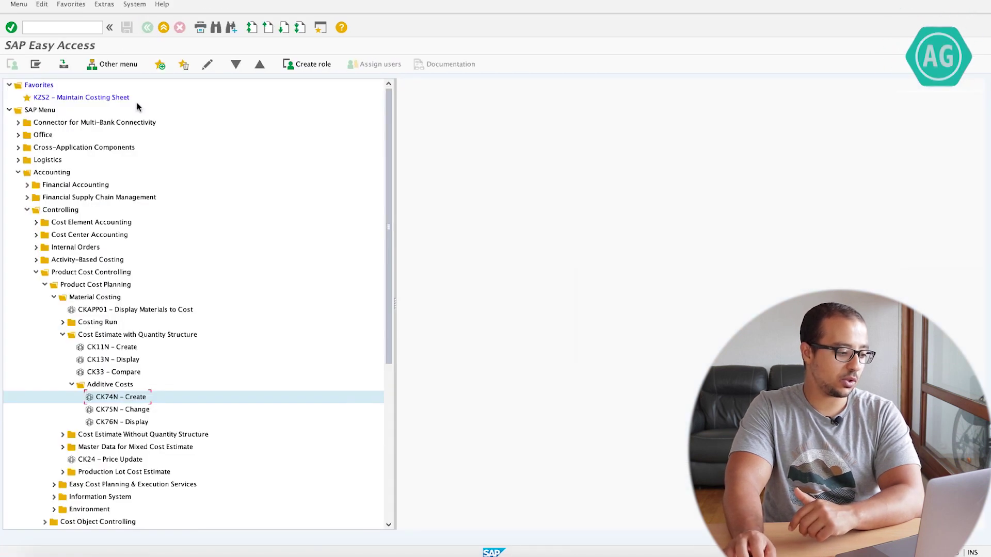
- Run CK11N for FG512, plant G001, variant PPC1, costing it at 85,66 EUR
{"action": "left_click", "coordinate": [104, 349]}
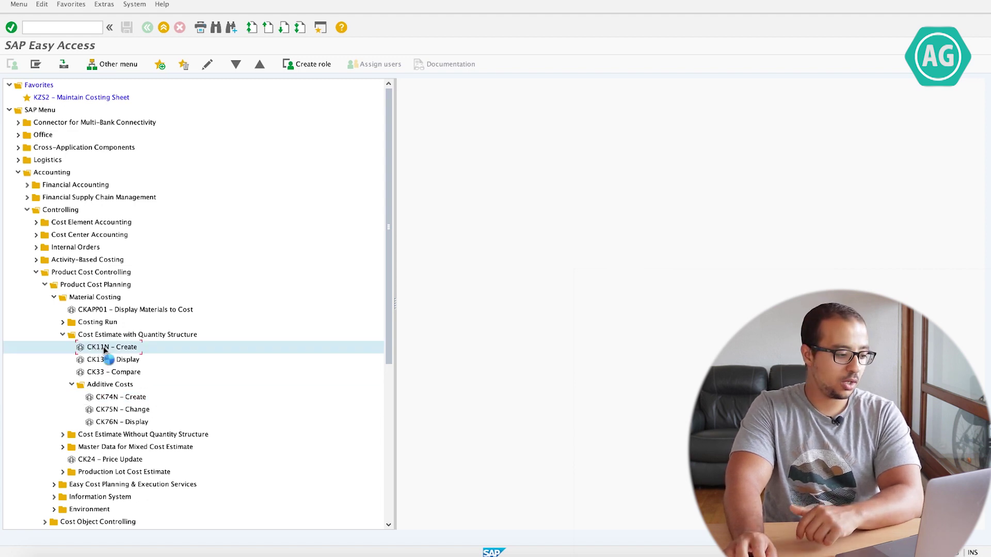
{"action": "double_click", "coordinate": [103, 348]}
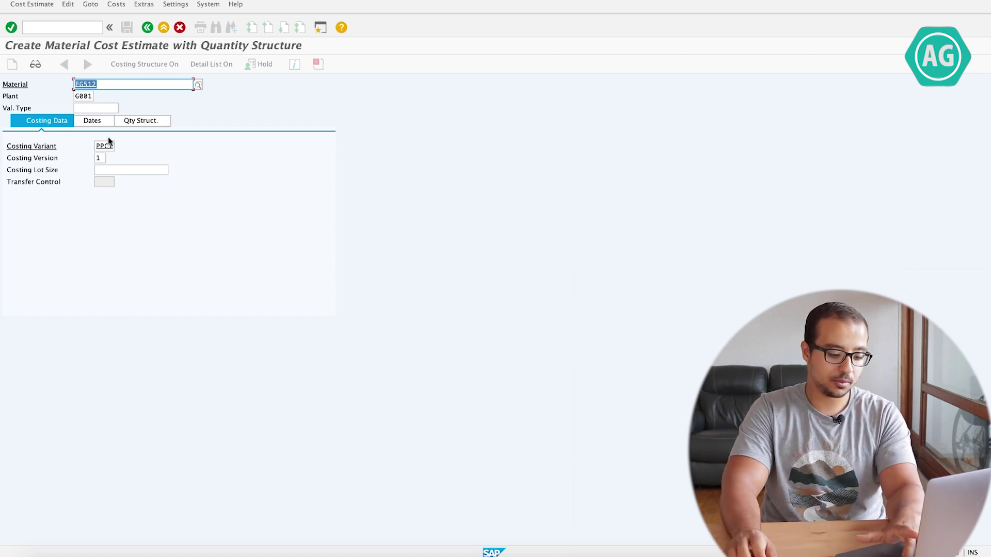
{"action": "key", "text": "Return"}
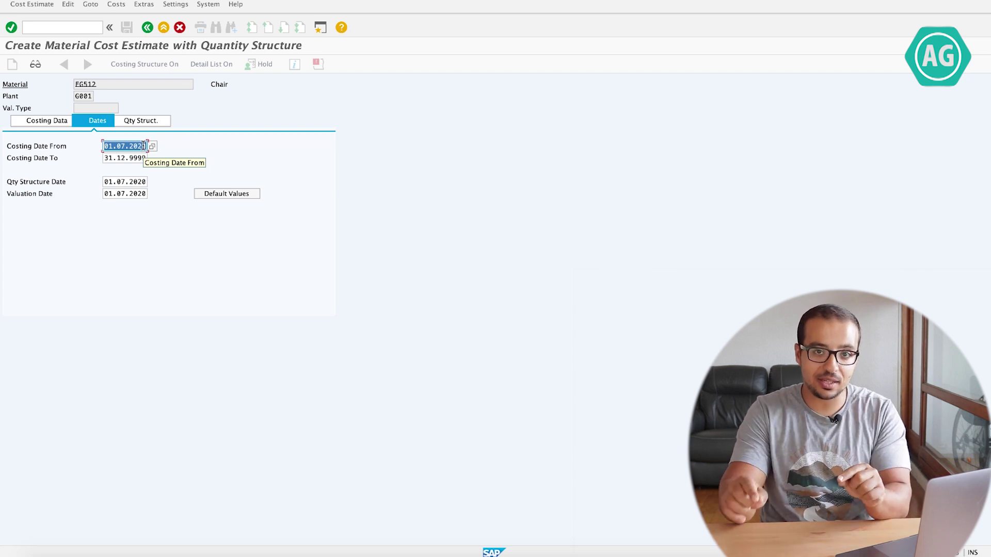
{"action": "key", "text": "Return"}
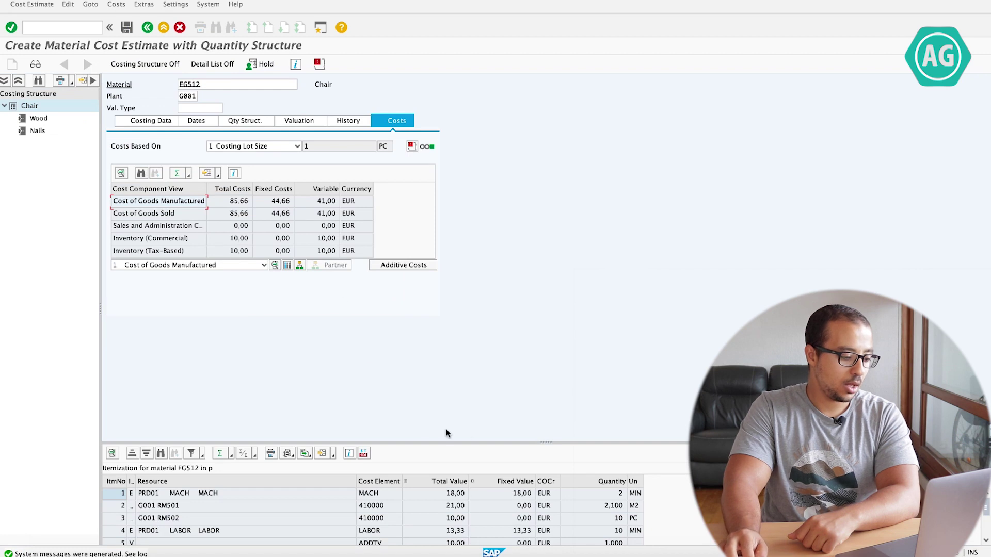
- Enlarge the itemization, sort by item category, and inspect the ADDTV item of category V
{"action": "left_click_drag", "start_coordinate": [540, 442], "coordinate": [540, 297]}
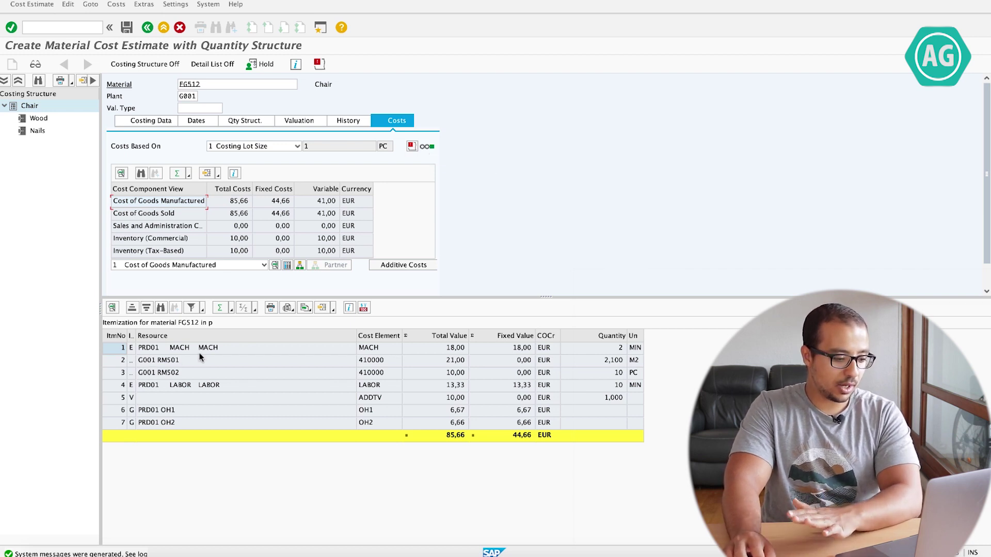
{"action": "left_click", "coordinate": [187, 348]}
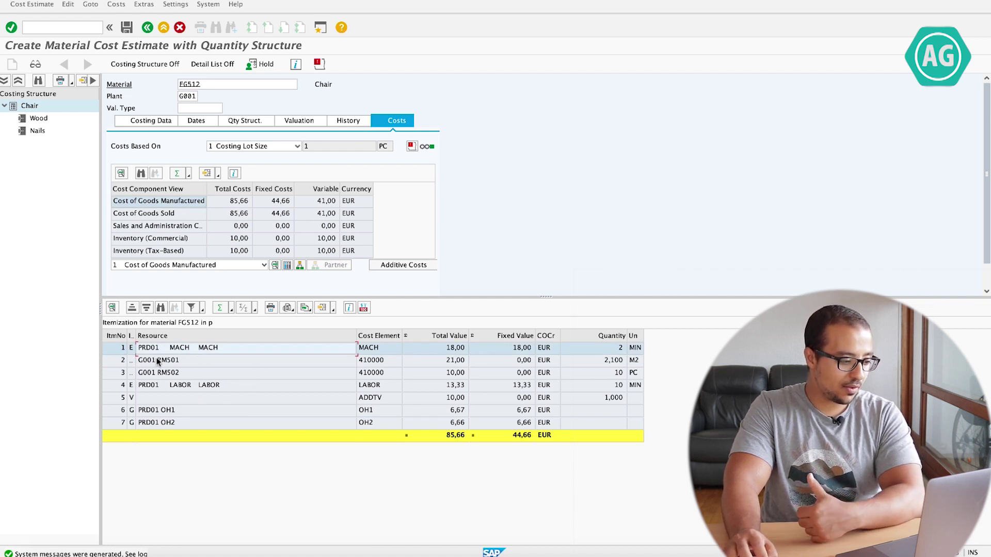
{"action": "left_click", "coordinate": [132, 336]}
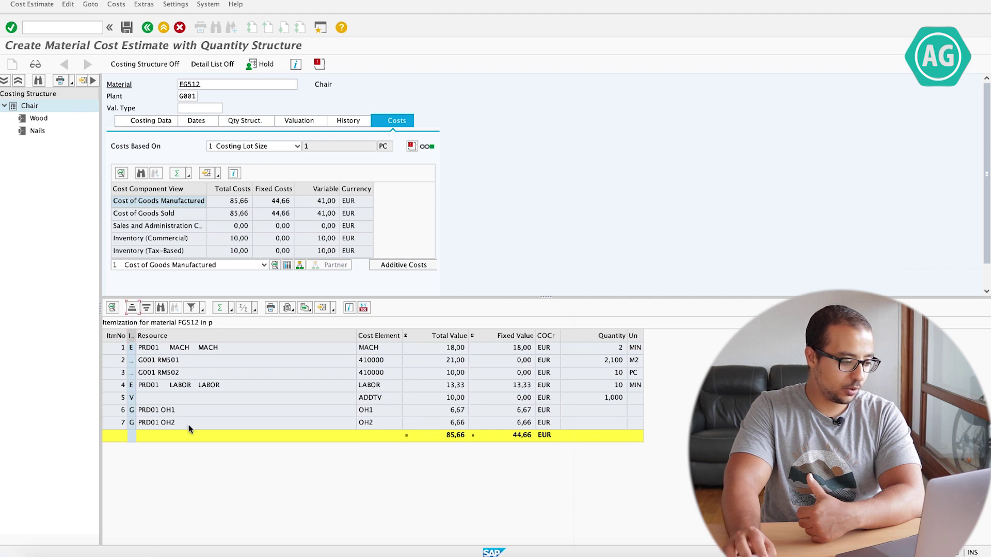
{"action": "left_click", "coordinate": [132, 307]}
{"action": "left_click", "coordinate": [135, 424]}
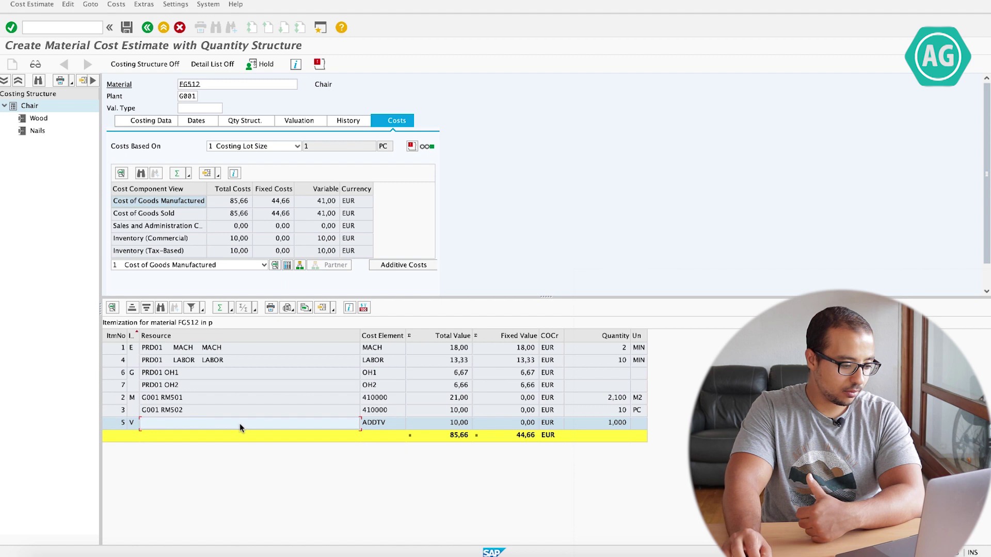
{"action": "left_click", "coordinate": [378, 426]}
{"action": "left_click", "coordinate": [608, 423]}
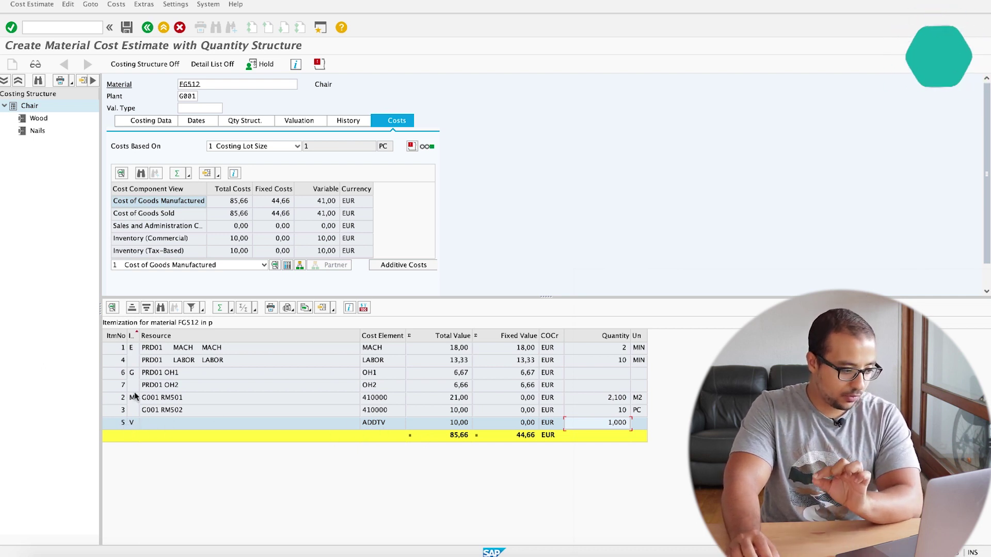
{"action": "left_click", "coordinate": [134, 424]}
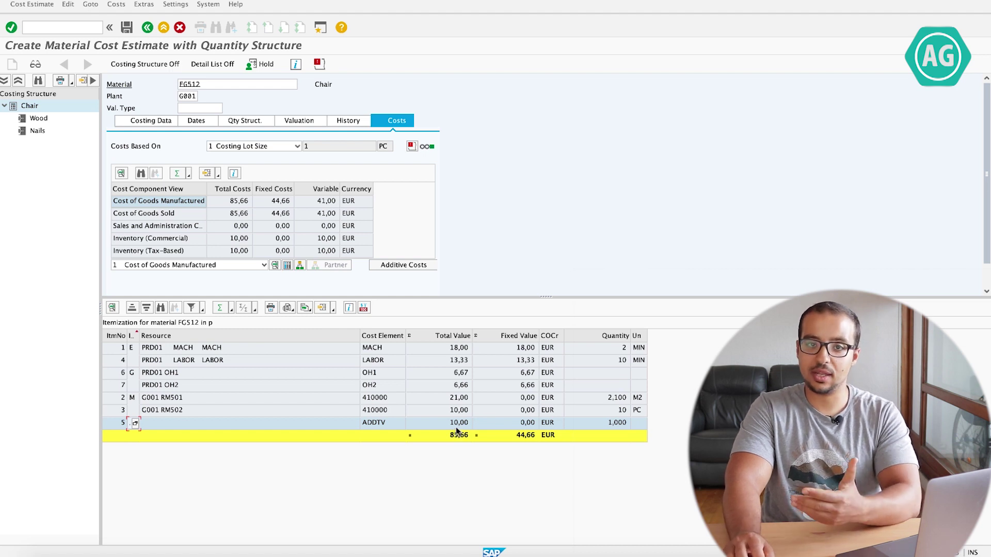
- Review cost components: Direct Materials 31,00, Conversion Cost 44,66, Additive Costs 10,00, total 85,66; show costing data
{"action": "left_click", "coordinate": [300, 265]}
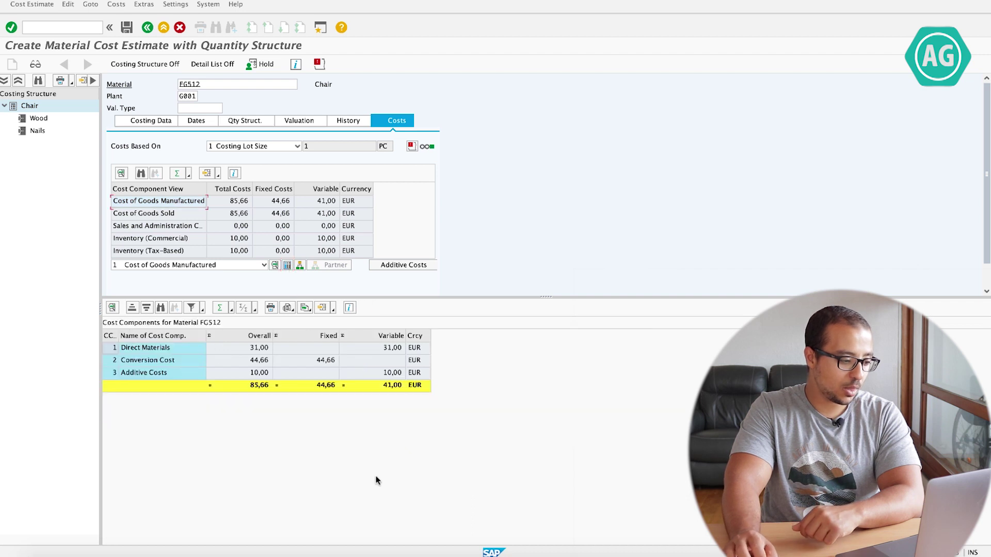
{"action": "left_click", "coordinate": [132, 373]}
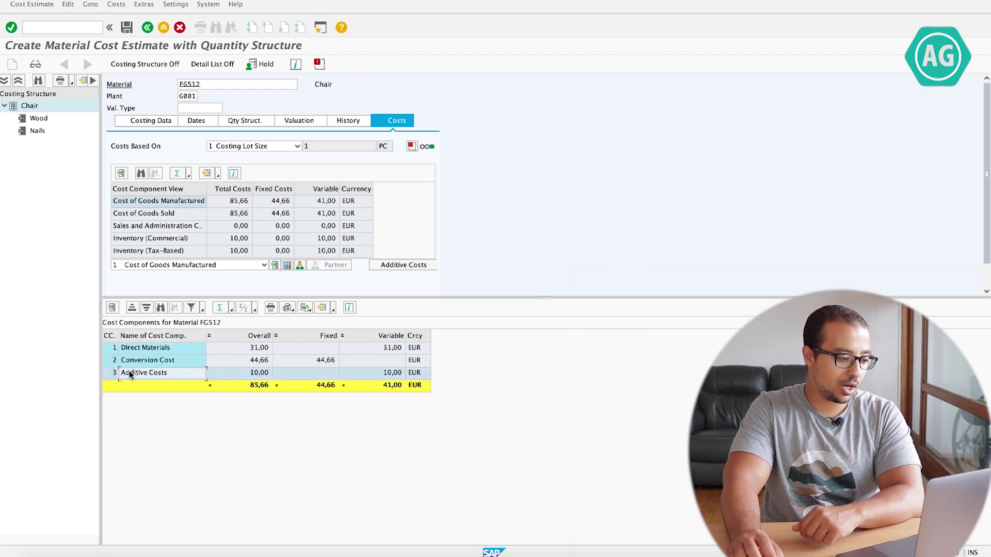
{"action": "left_click", "coordinate": [240, 373]}
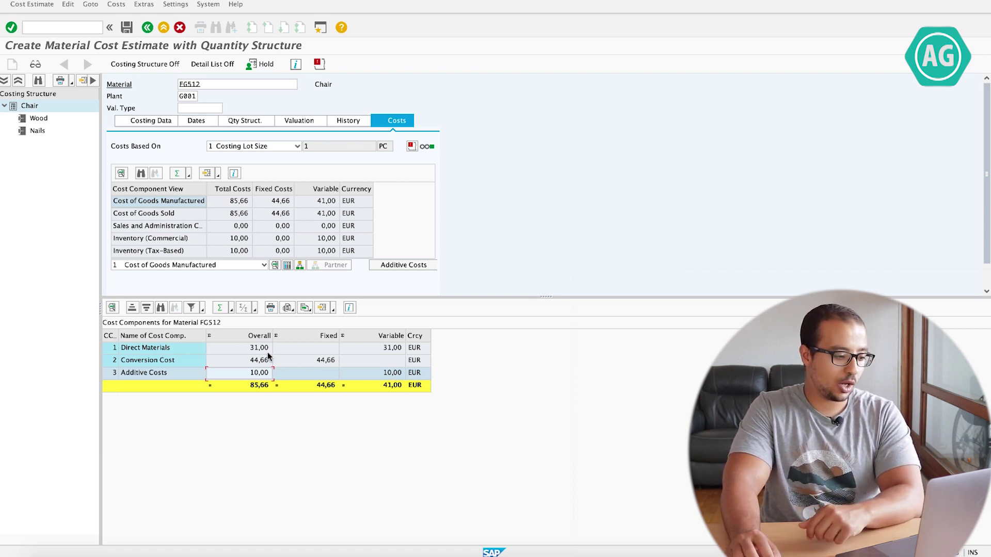
{"action": "left_click", "coordinate": [239, 348]}
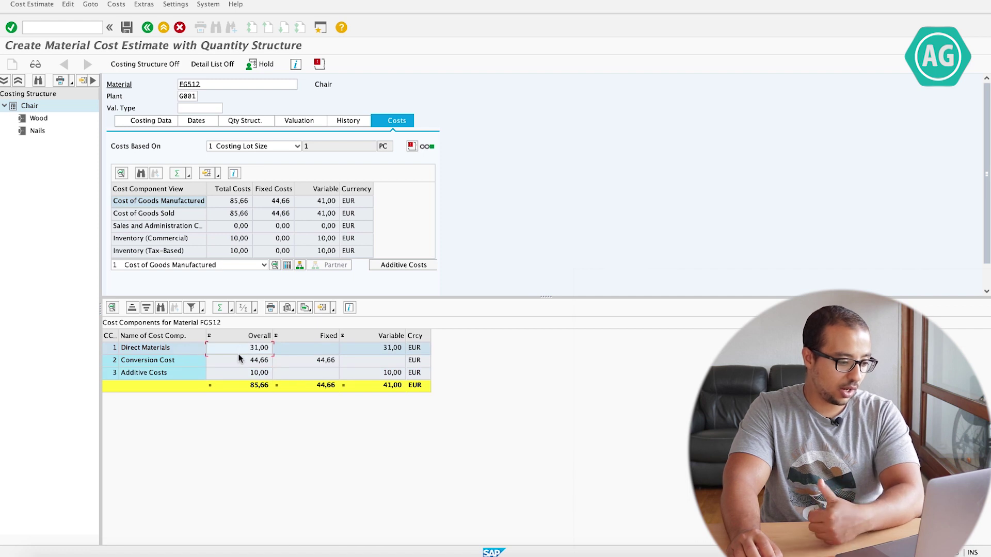
{"action": "left_click", "coordinate": [236, 359]}
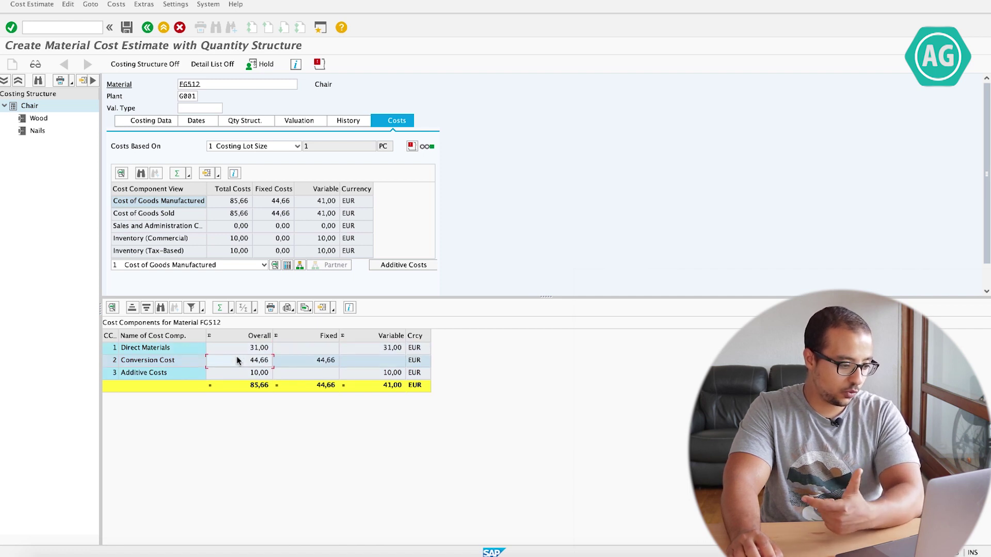
{"action": "left_click", "coordinate": [224, 373]}
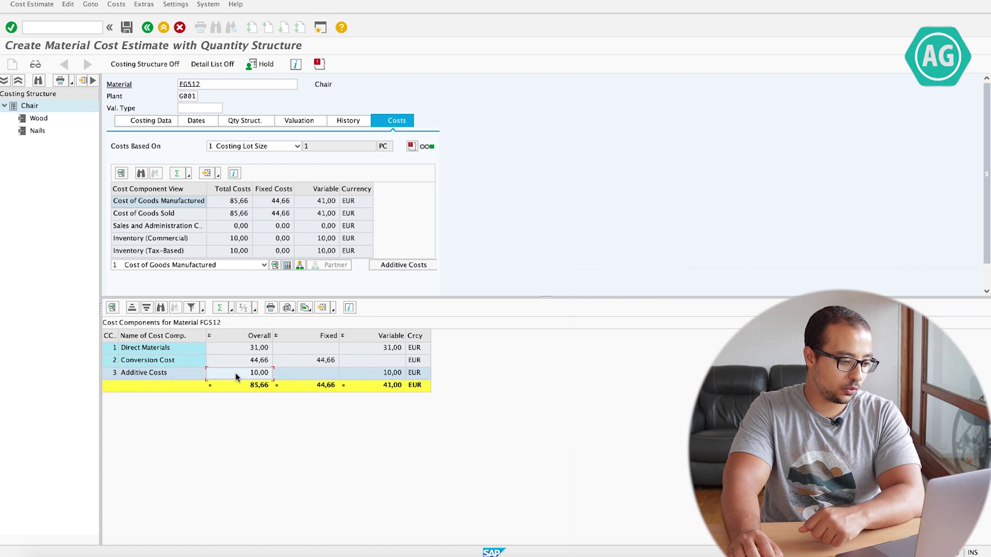
{"action": "left_click", "coordinate": [255, 385]}
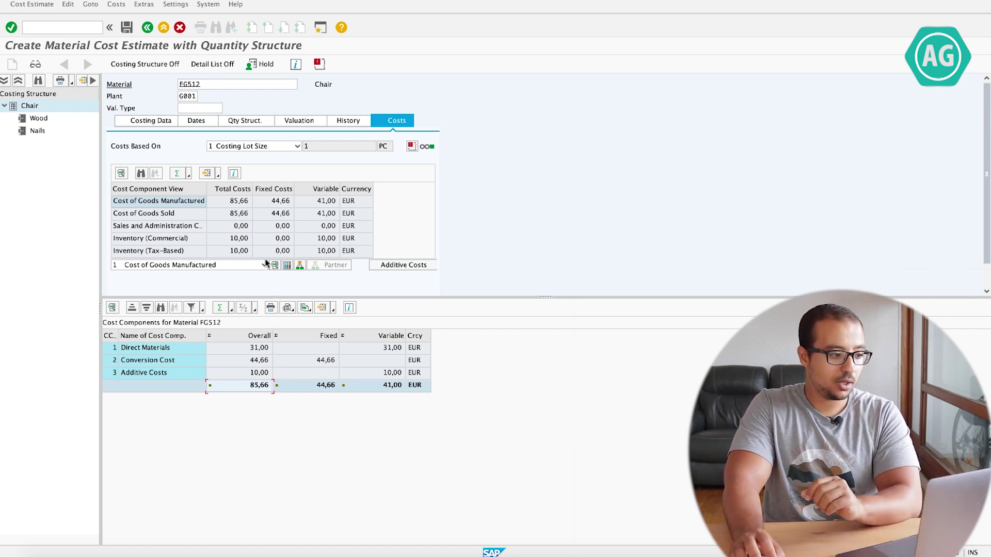
{"action": "left_click", "coordinate": [155, 122]}
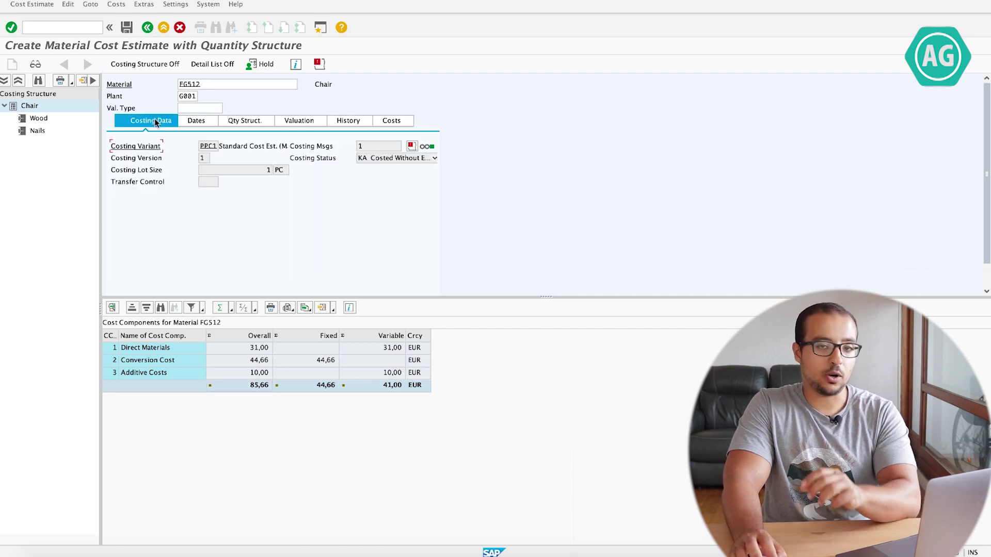
- Confirm costing variant PPC1 has Include Additive Costs set, then display valuation variant 001
{"action": "double_click", "coordinate": [208, 147]}
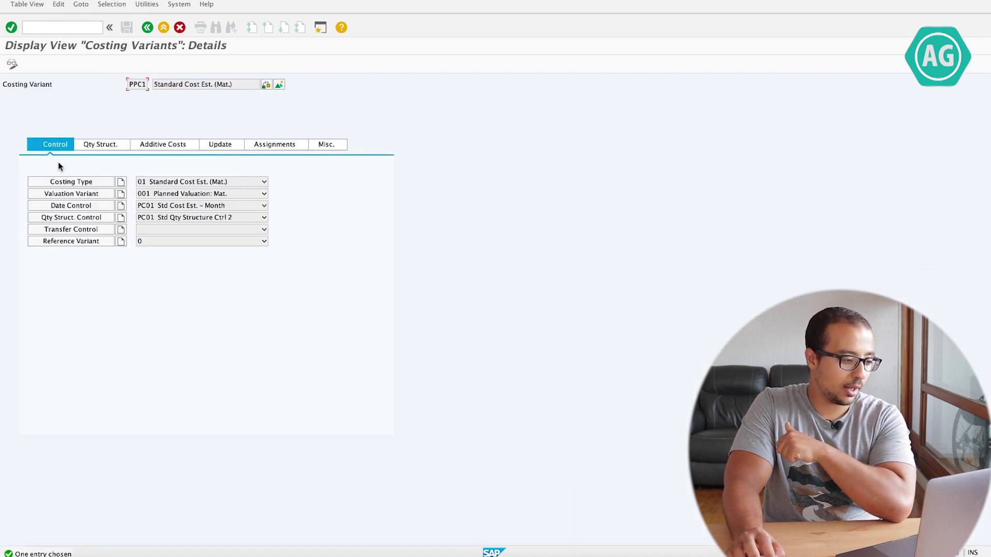
{"action": "left_click", "coordinate": [166, 146]}
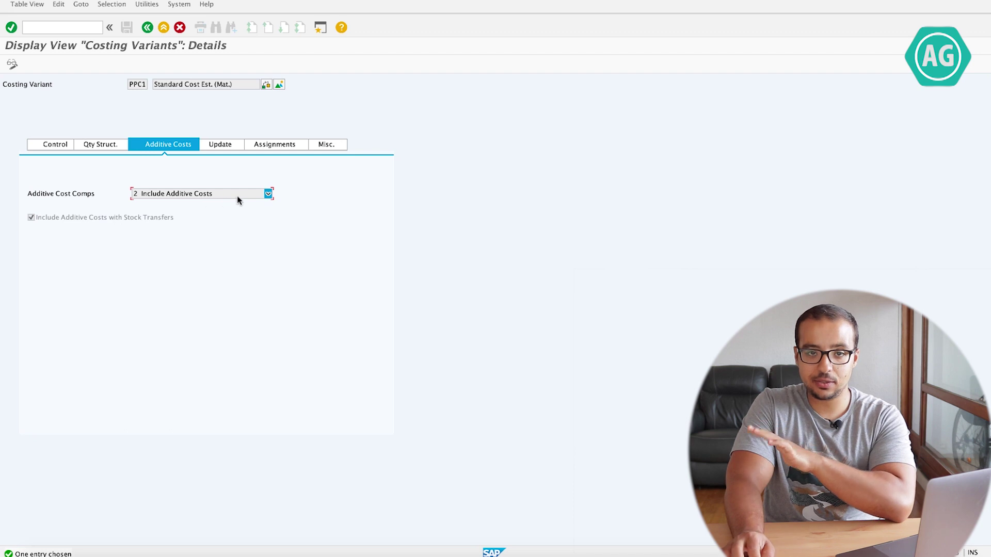
{"action": "left_click", "coordinate": [267, 194]}
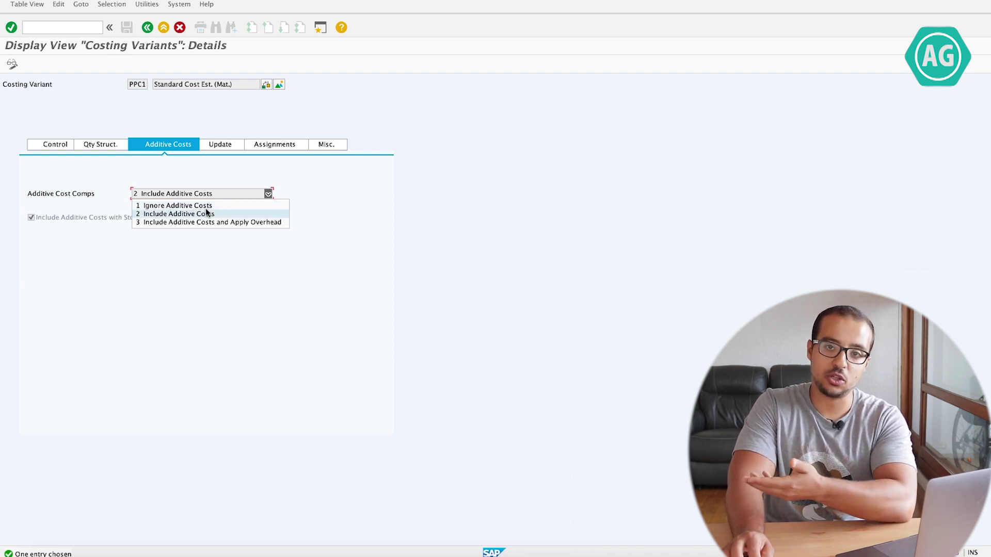
{"action": "left_click", "coordinate": [178, 255]}
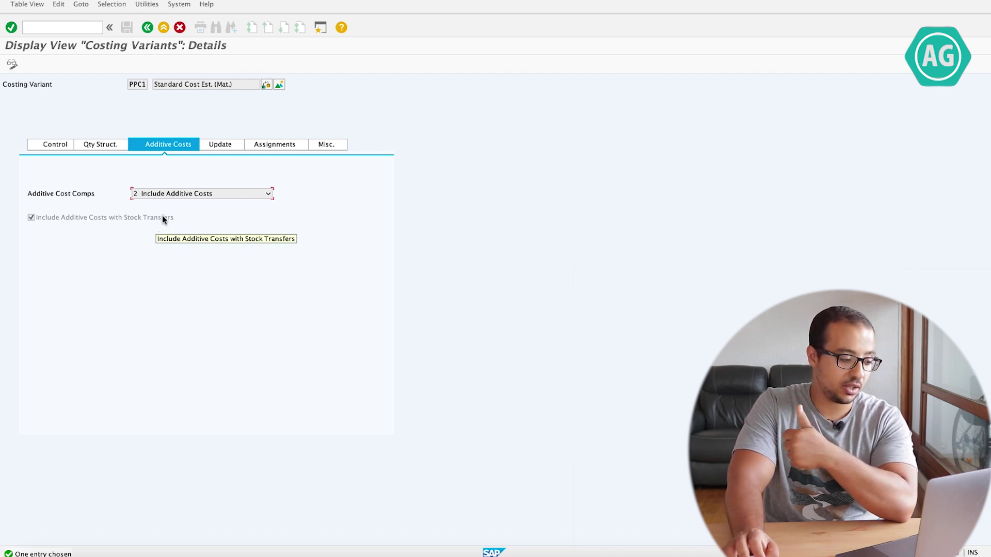
{"action": "left_click", "coordinate": [61, 145]}
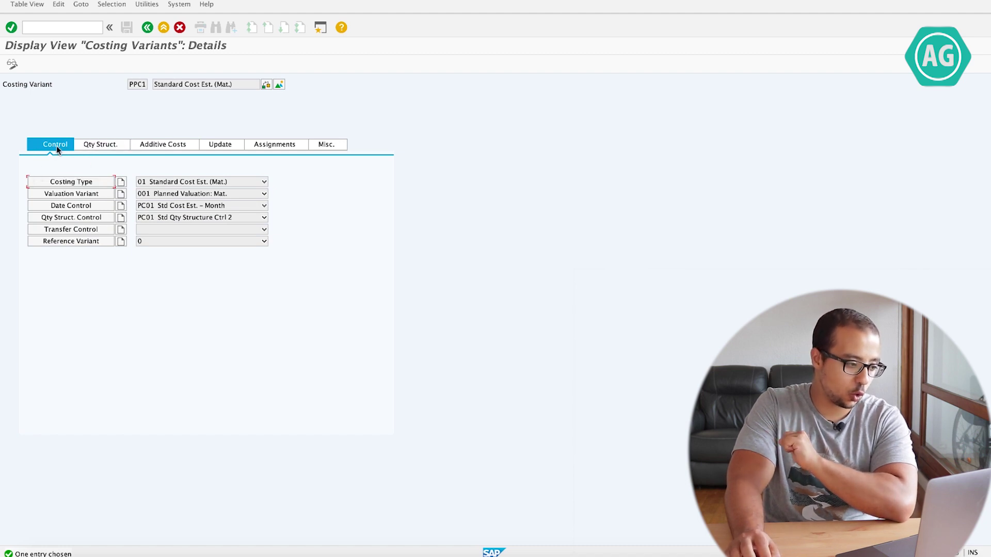
{"action": "left_click", "coordinate": [71, 194]}
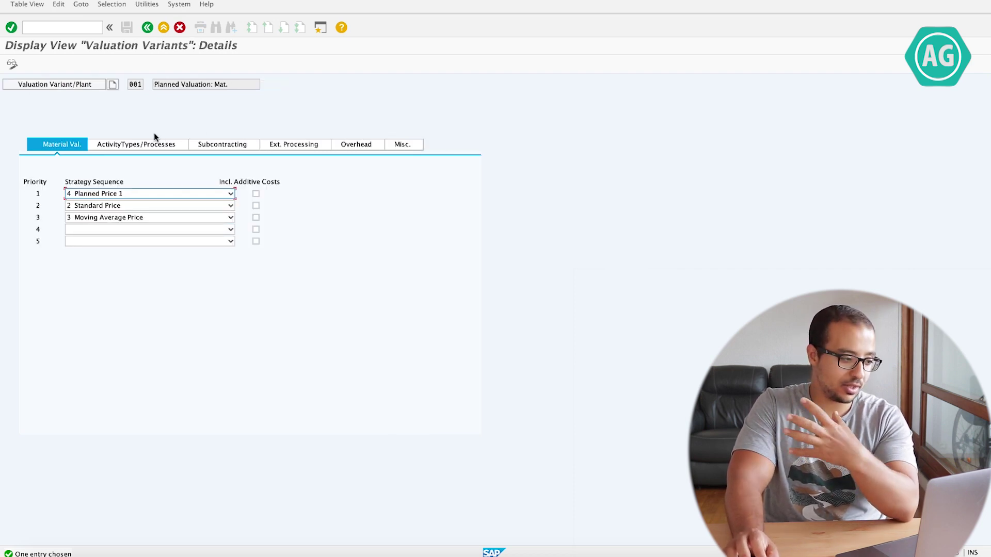
- Display valuation variant 001 for plant G001, with additive costs in all price strategies
{"action": "left_click", "coordinate": [59, 86]}
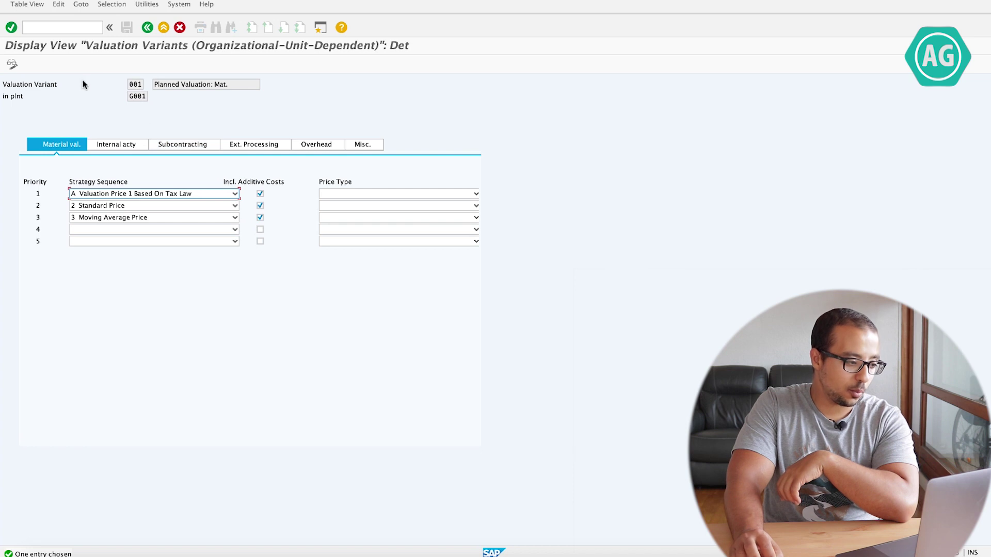
{"action": "left_click_drag", "start_coordinate": [128, 85], "coordinate": [163, 114]}
{"action": "double_click", "coordinate": [138, 103]}
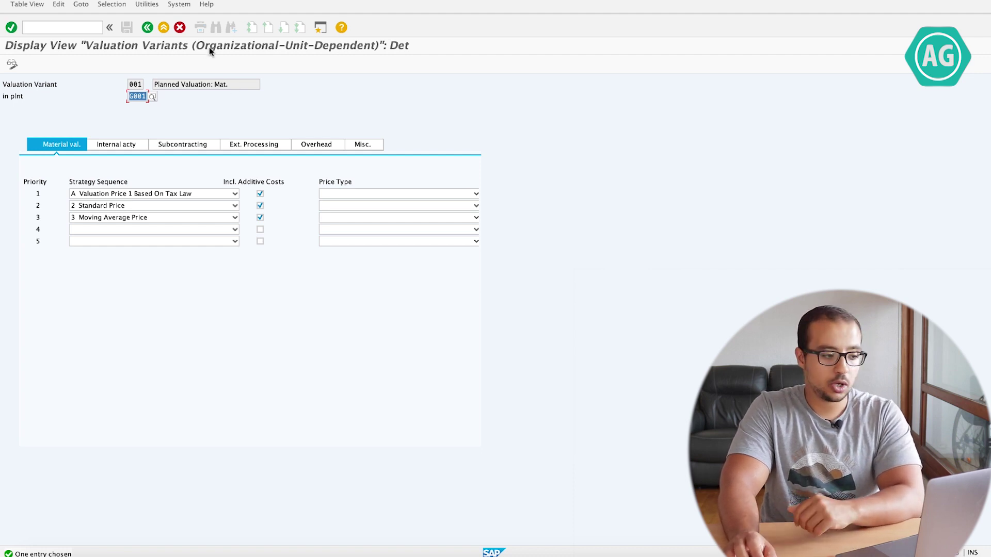
- Use /OOKTZ to view structure G1's cost components, including component 3 Additive Costs
{"action": "left_click", "coordinate": [77, 27]}
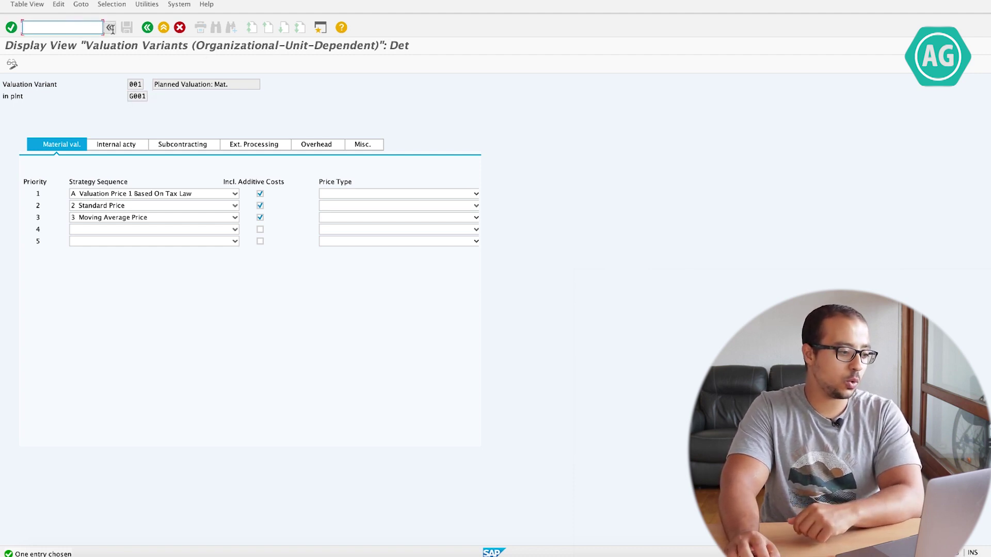
{"action": "type", "text": "/"}
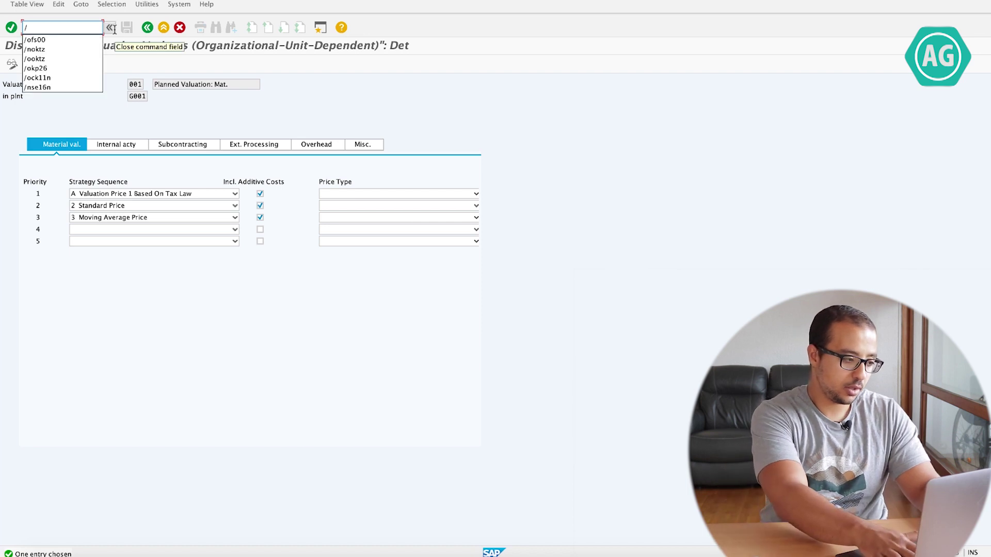
{"action": "type", "text": "ooktz"}
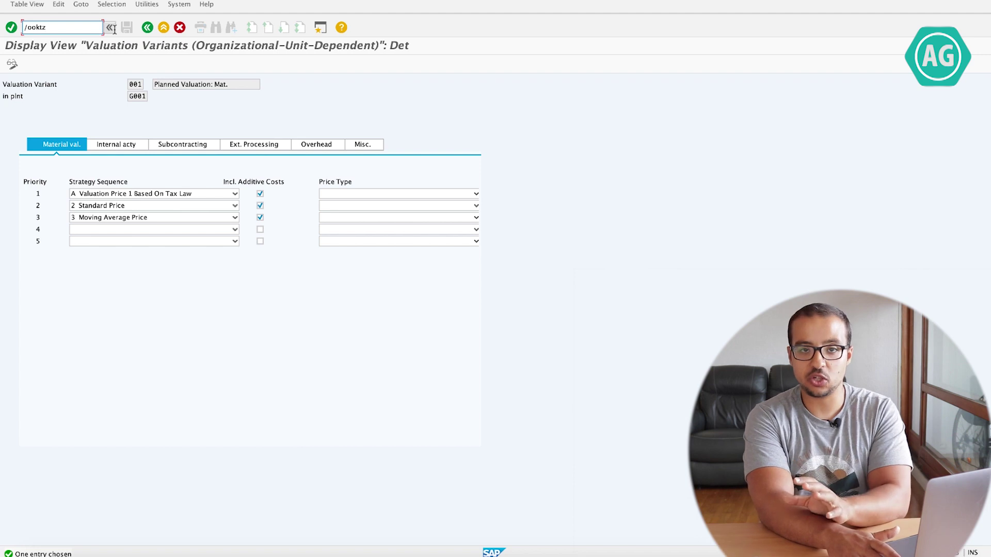
{"action": "key", "text": "Return"}
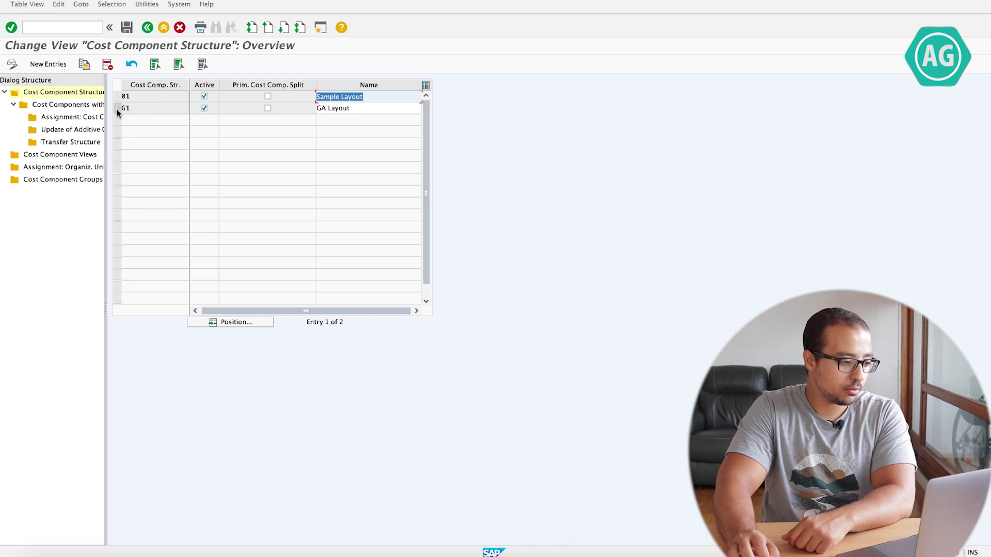
{"action": "left_click", "coordinate": [117, 108]}
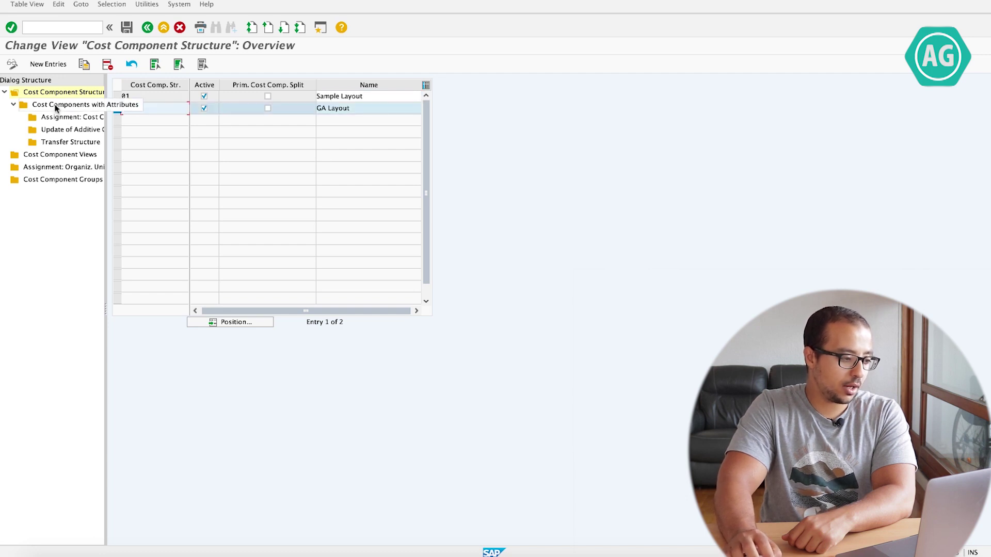
{"action": "double_click", "coordinate": [62, 107]}
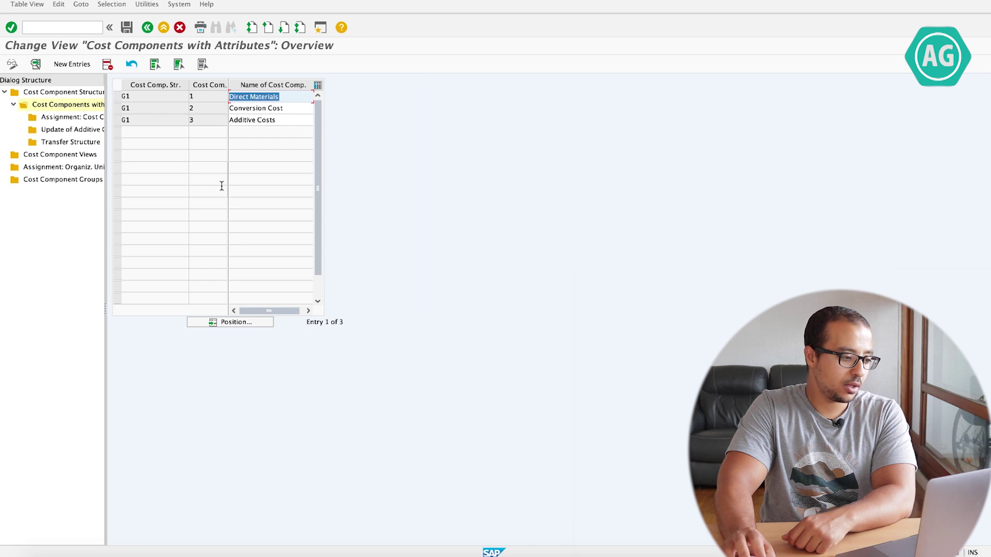
{"action": "left_click", "coordinate": [198, 119]}
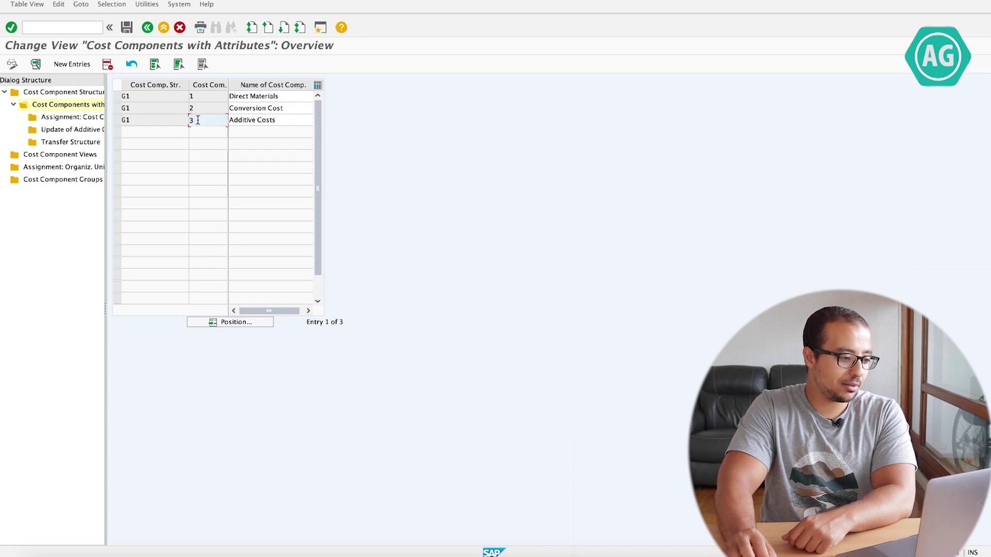
{"action": "left_click", "coordinate": [156, 119]}
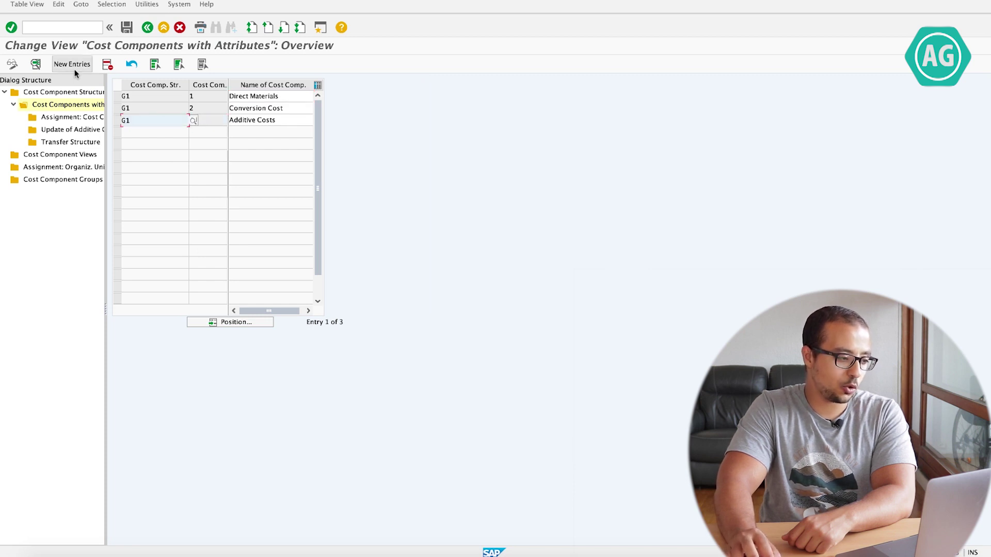
{"action": "left_click", "coordinate": [286, 122]}
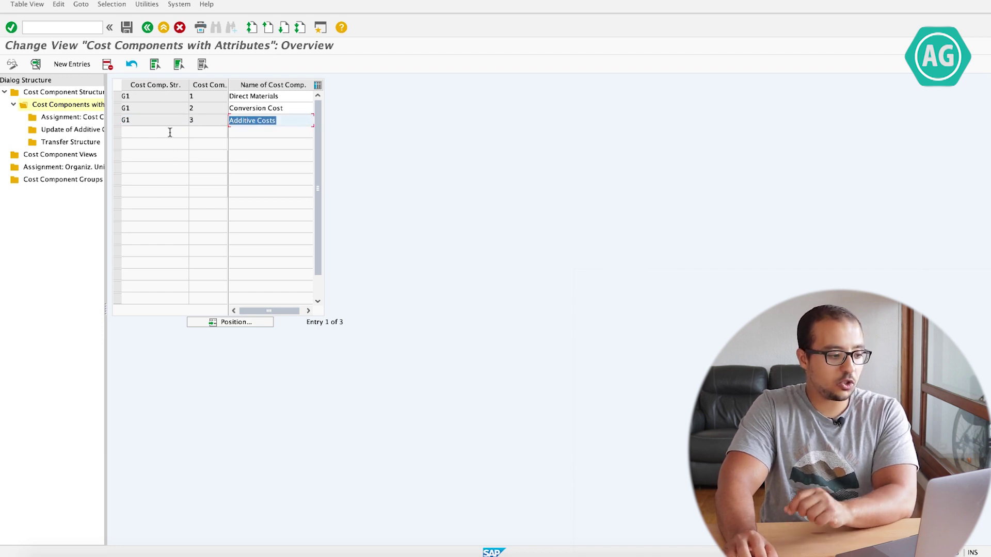
{"action": "left_click", "coordinate": [118, 120]}
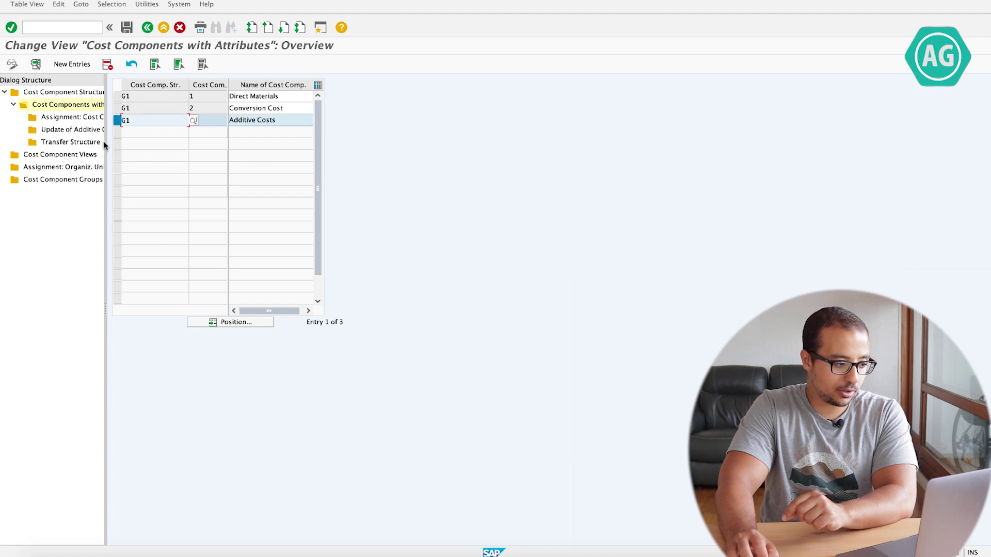
- Widen the tree and open the cost element assignment showing ADDTV
{"action": "left_click_drag", "start_coordinate": [105, 142], "coordinate": [168, 149]}
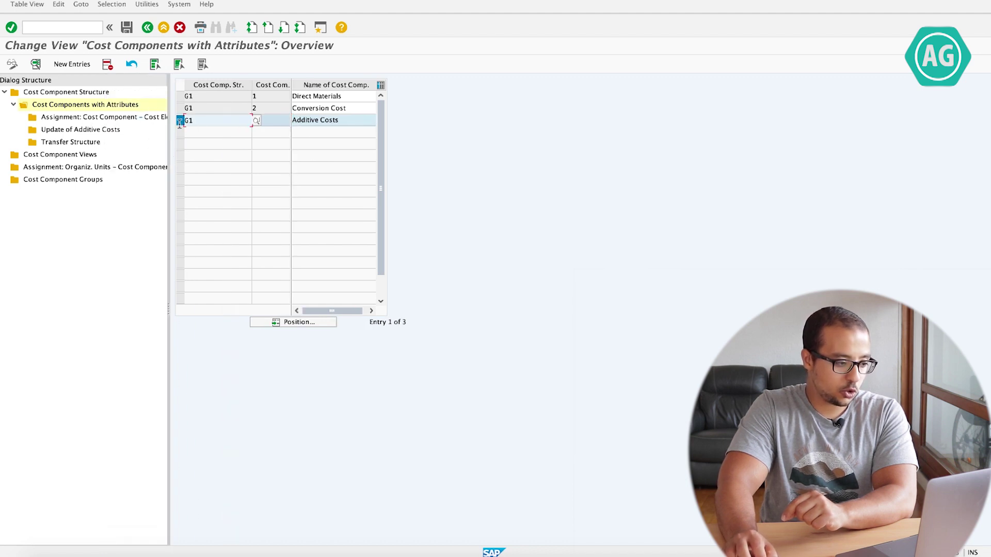
{"action": "double_click", "coordinate": [72, 119]}
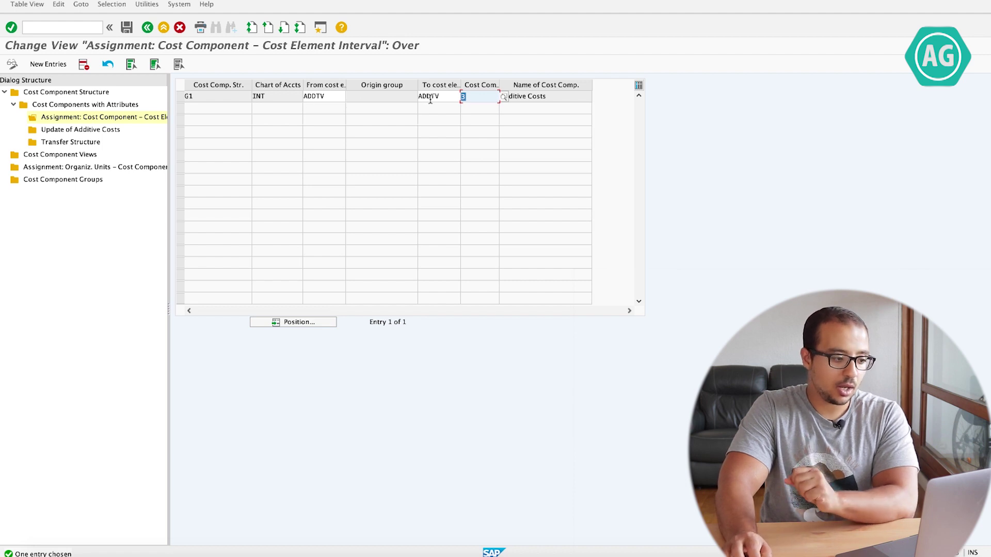
{"action": "left_click_drag", "start_coordinate": [340, 96], "coordinate": [305, 95]}
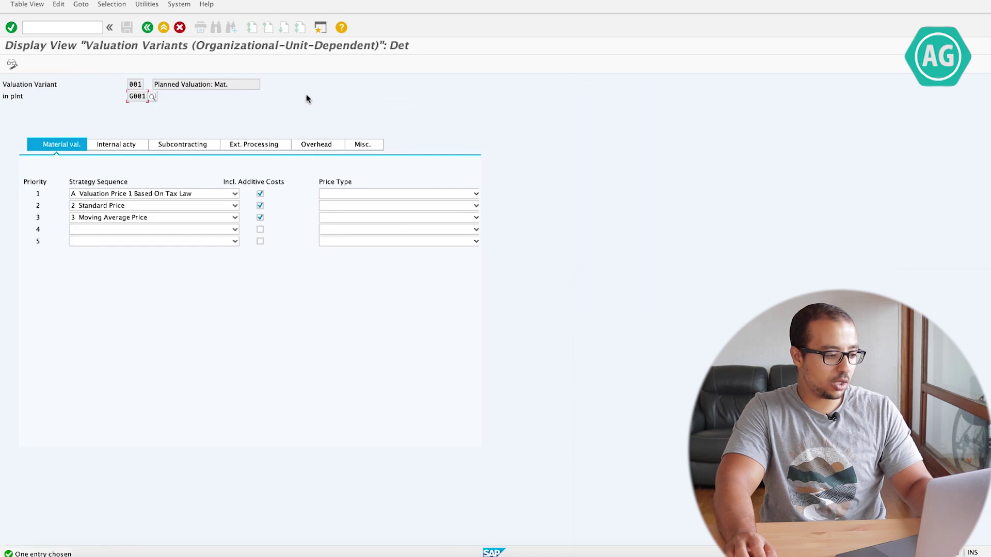
- Go back through the variant screens to the FG512 cost estimate
{"action": "left_click", "coordinate": [151, 32]}
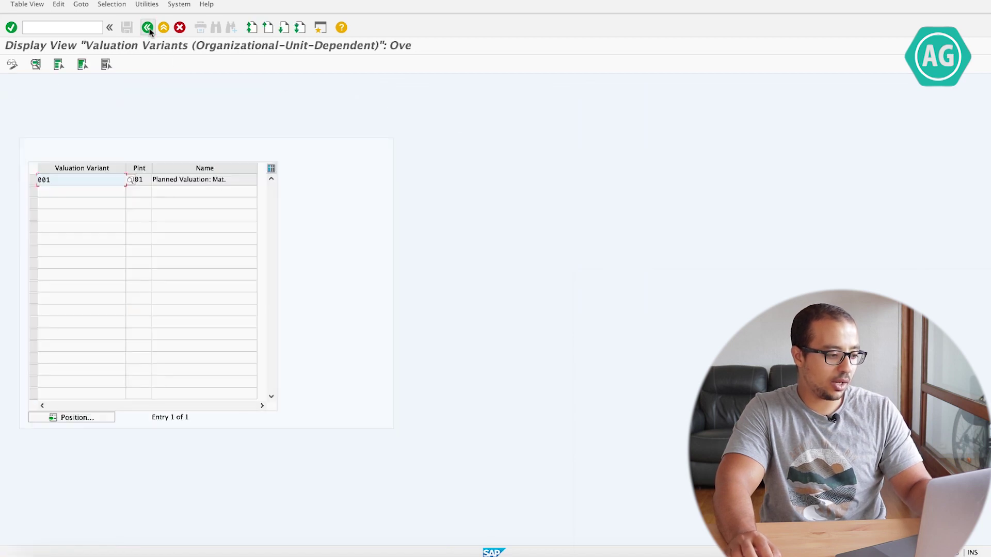
{"action": "left_click", "coordinate": [150, 31]}
{"action": "left_click", "coordinate": [148, 29]}
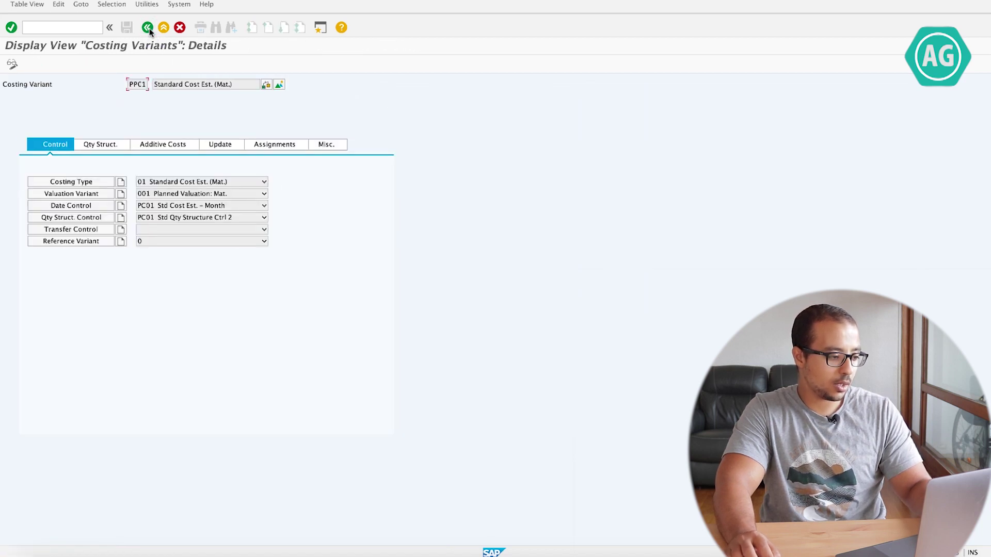
{"action": "left_click", "coordinate": [149, 28]}
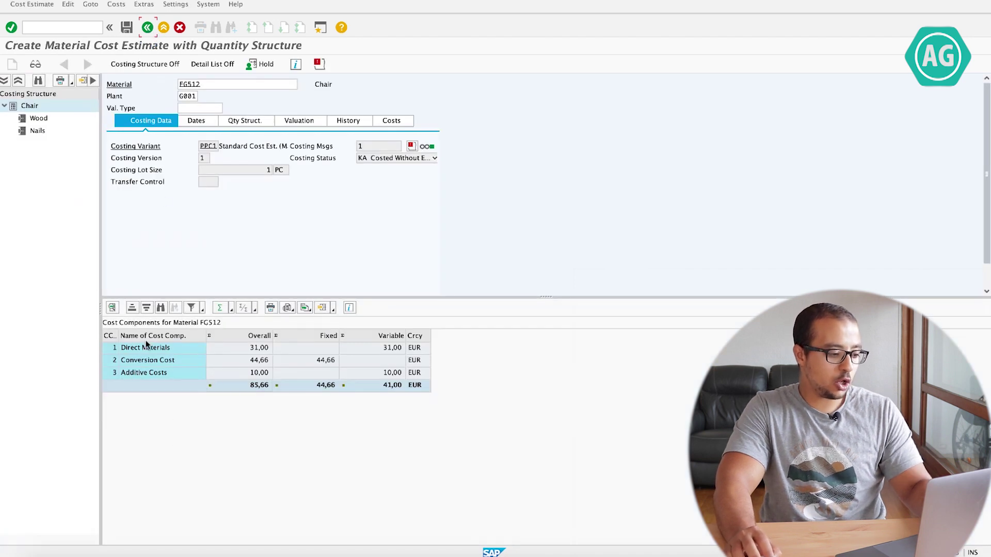
- Drill into the 10 EUR Additive Costs line to see ADDTV assigned to component 3
{"action": "left_click", "coordinate": [156, 372]}
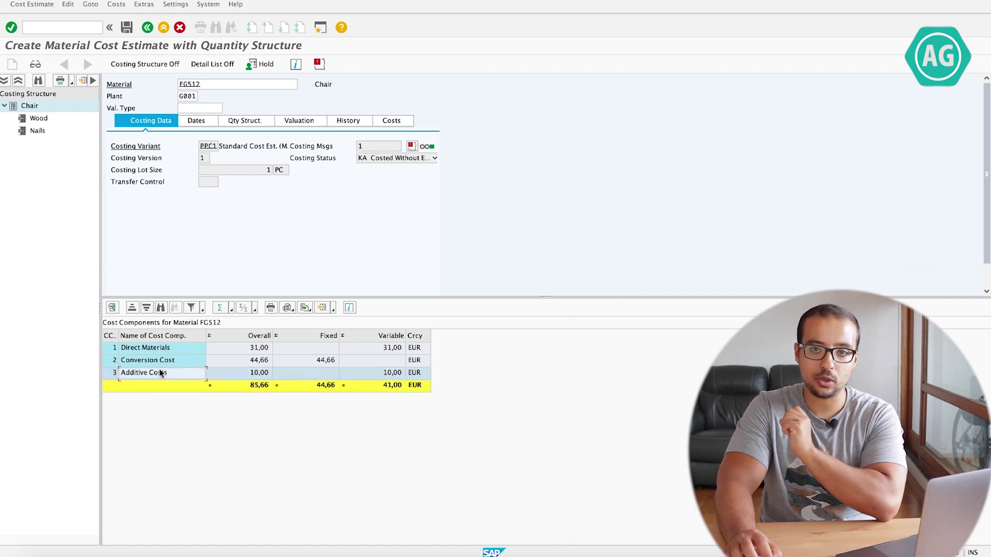
{"action": "double_click", "coordinate": [158, 371]}
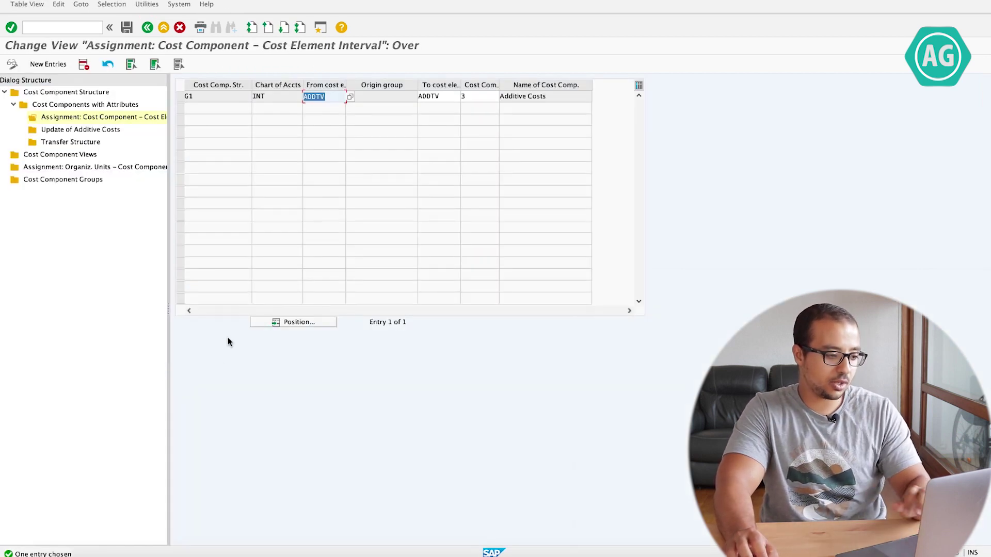
{"action": "left_click", "coordinate": [476, 100]}
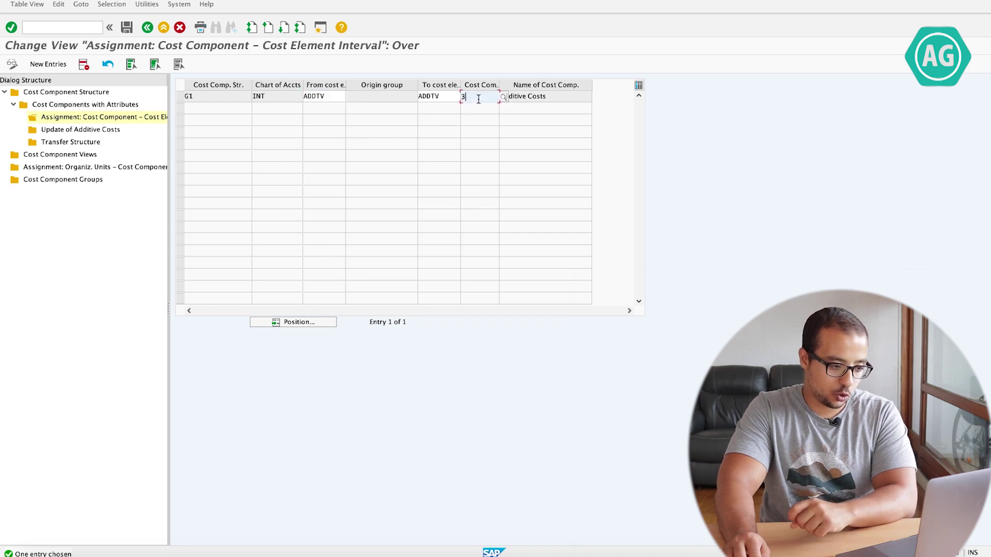
{"action": "left_click", "coordinate": [333, 98]}
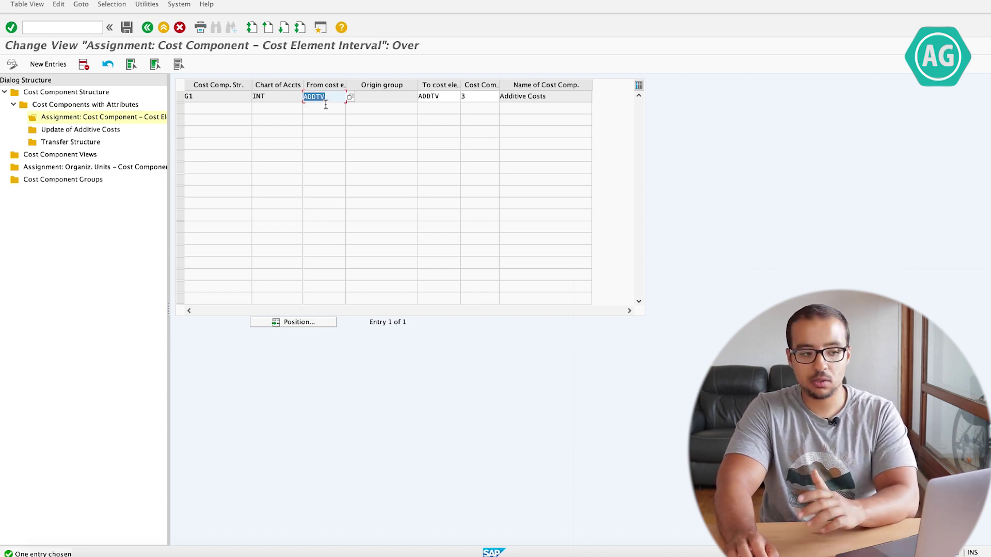
{"action": "left_click", "coordinate": [78, 29]}
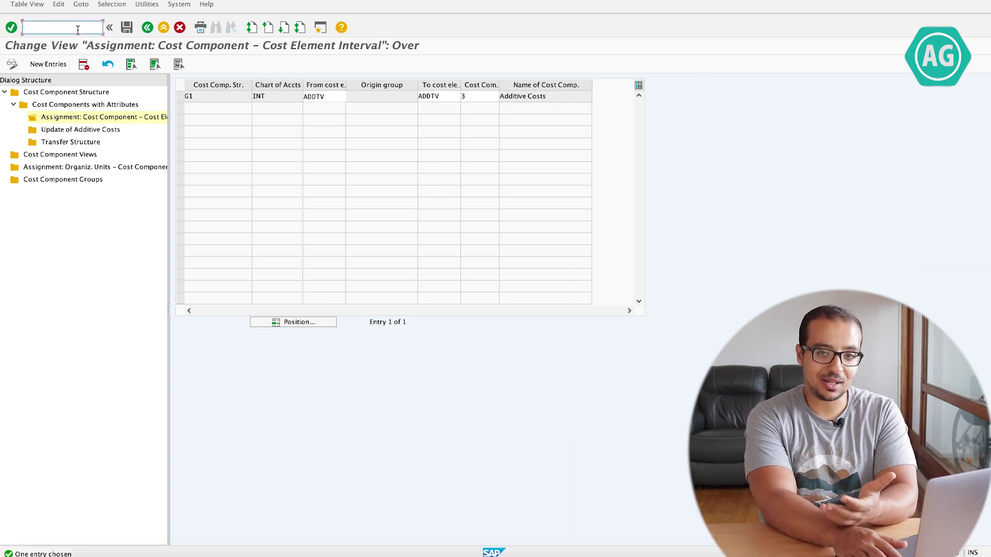
{"action": "type", "text": "/"}
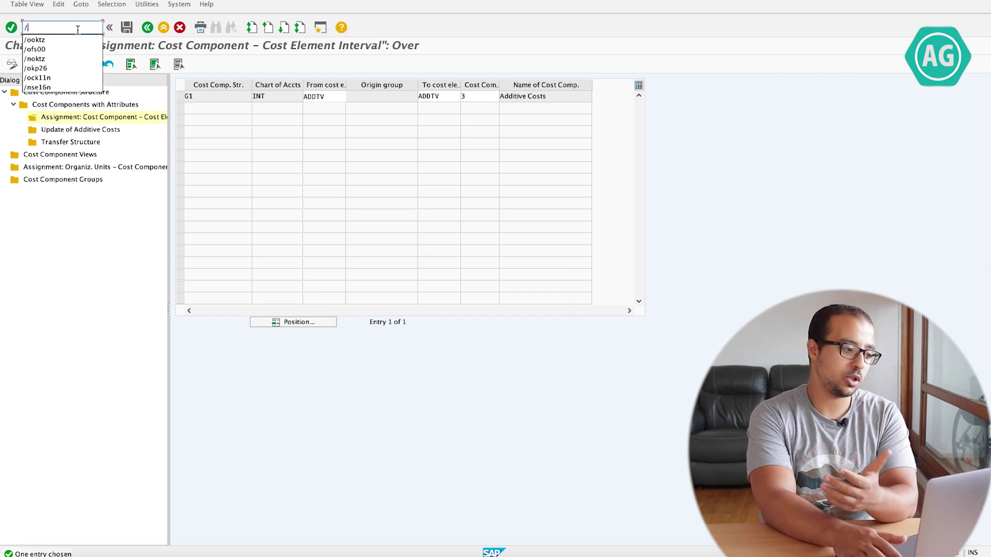
{"action": "type", "text": "ofs"}
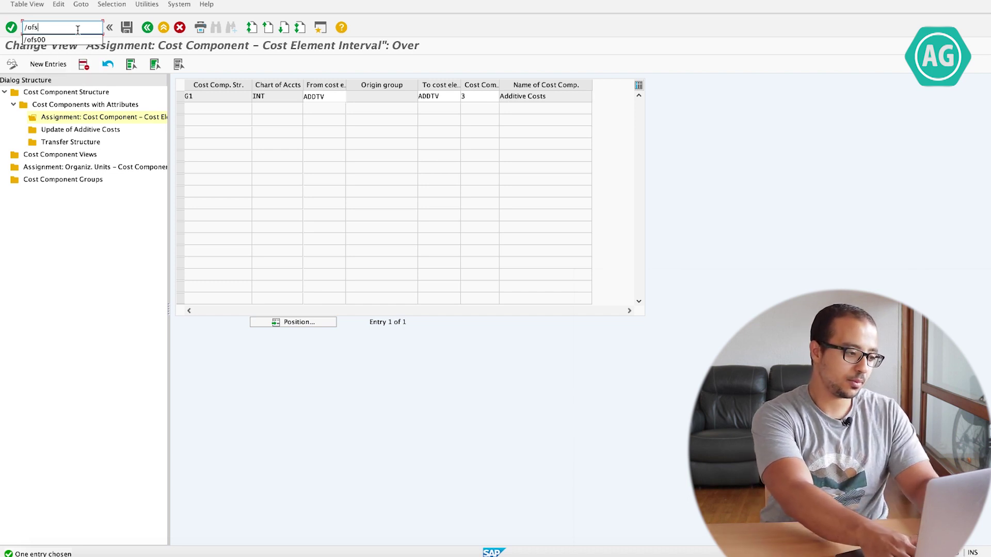
{"action": "type", "text": "00"}
{"action": "key", "text": "Return"}
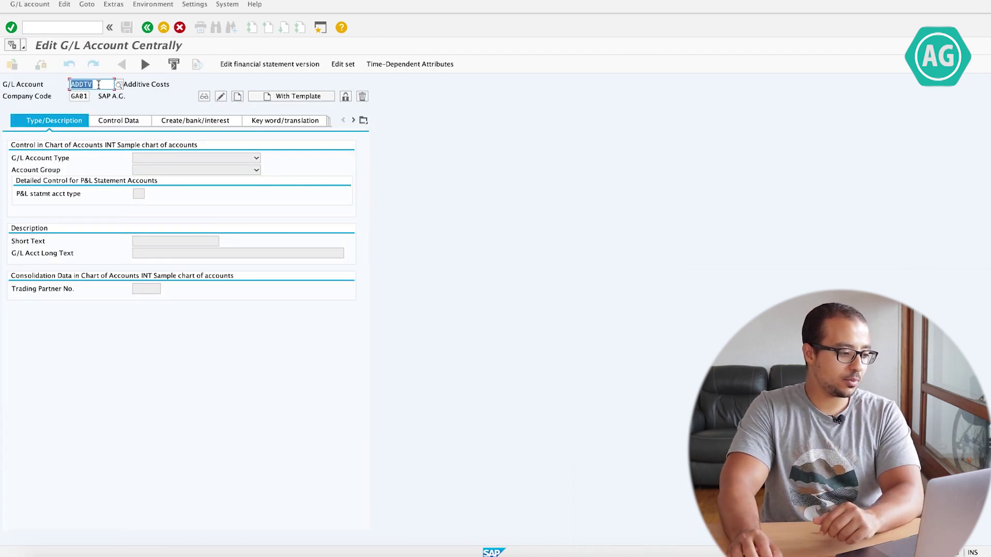
{"action": "left_click", "coordinate": [105, 84]}
{"action": "mouse_move", "coordinate": [105, 85]}
{"action": "left_mouse_down"}
{"action": "mouse_move", "coordinate": [63, 89]}
{"action": "mouse_move", "coordinate": [116, 97]}
{"action": "left_mouse_up"}
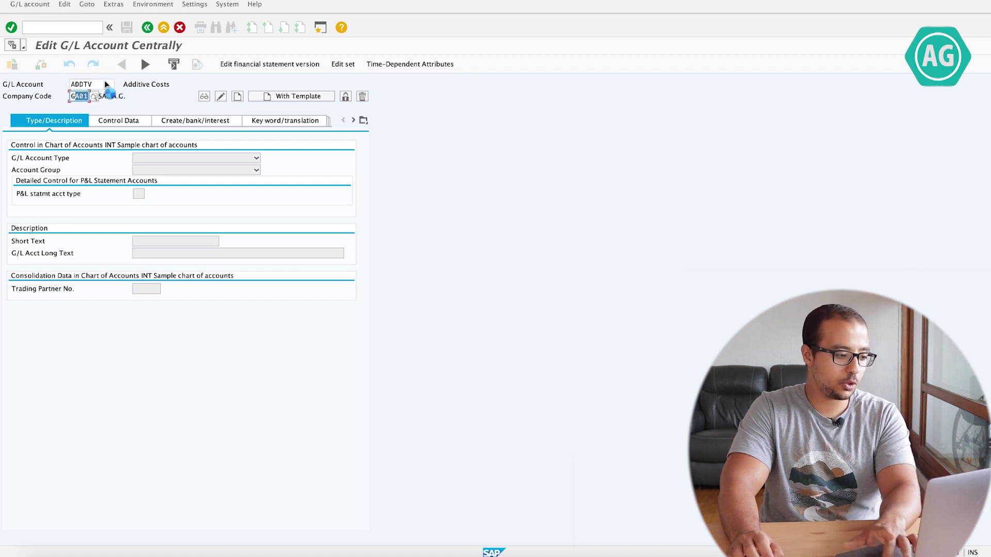
{"action": "key", "text": "Return"}
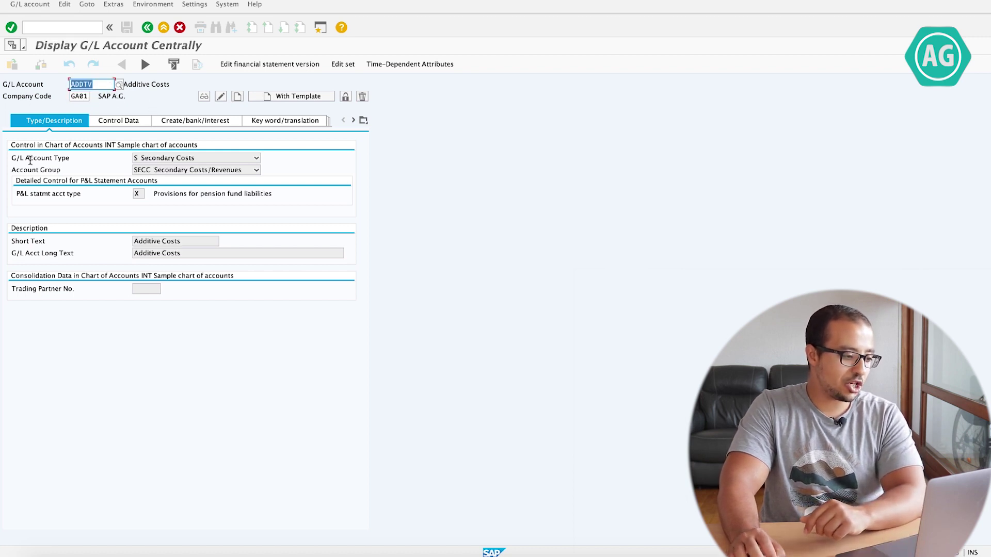
{"action": "left_click", "coordinate": [165, 162]}
{"action": "left_click", "coordinate": [170, 161]}
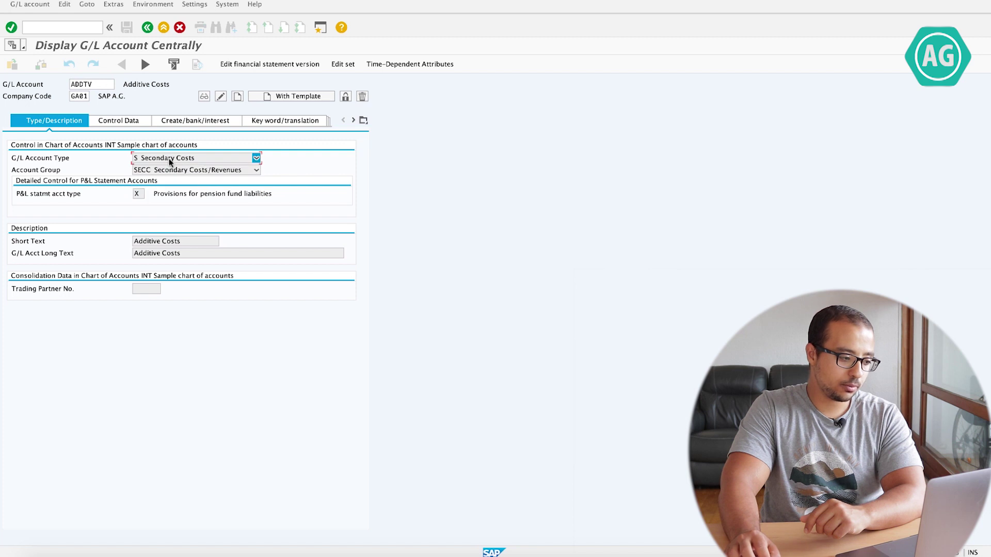
{"action": "left_click", "coordinate": [119, 122]}
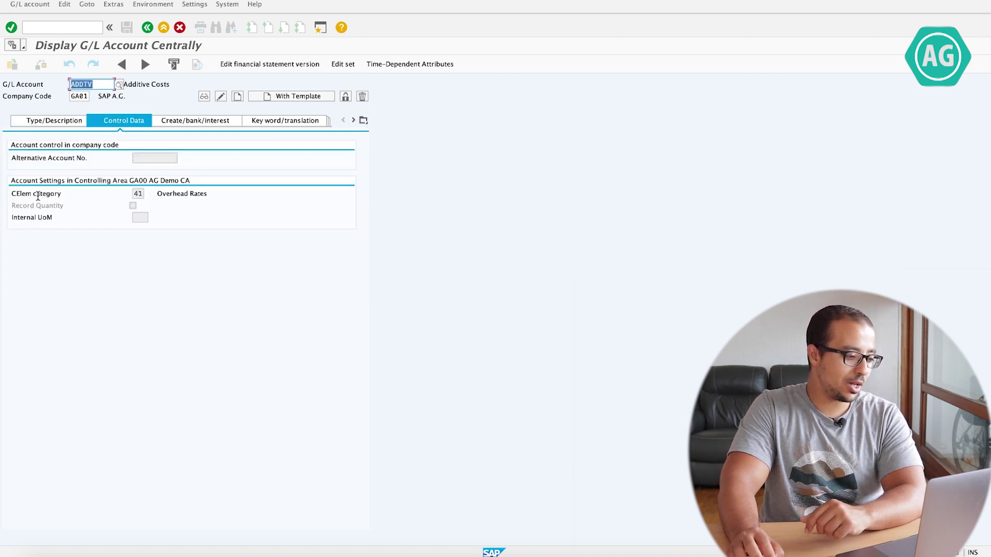
{"action": "left_click", "coordinate": [135, 194]}
{"action": "double_click", "coordinate": [136, 194]}
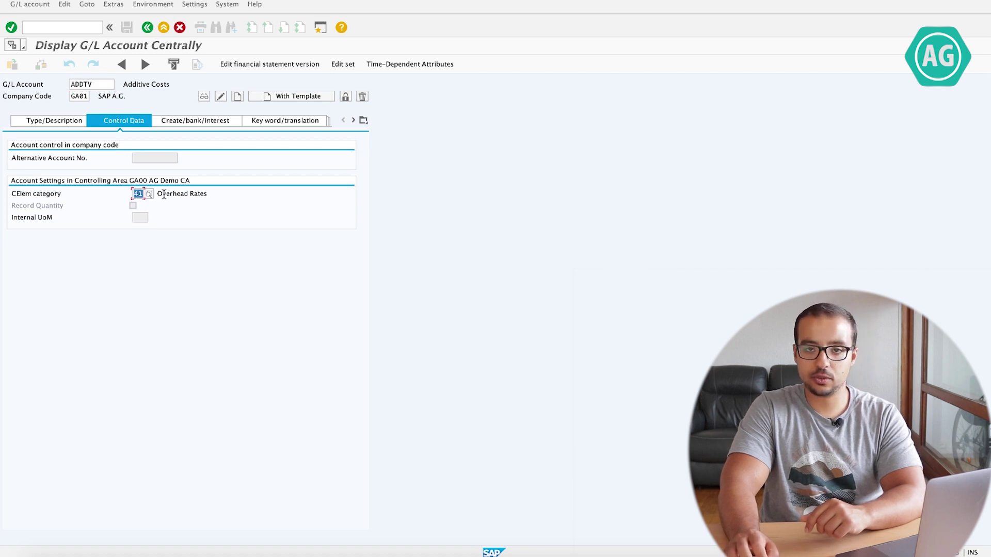
{"action": "left_click", "coordinate": [148, 194]}
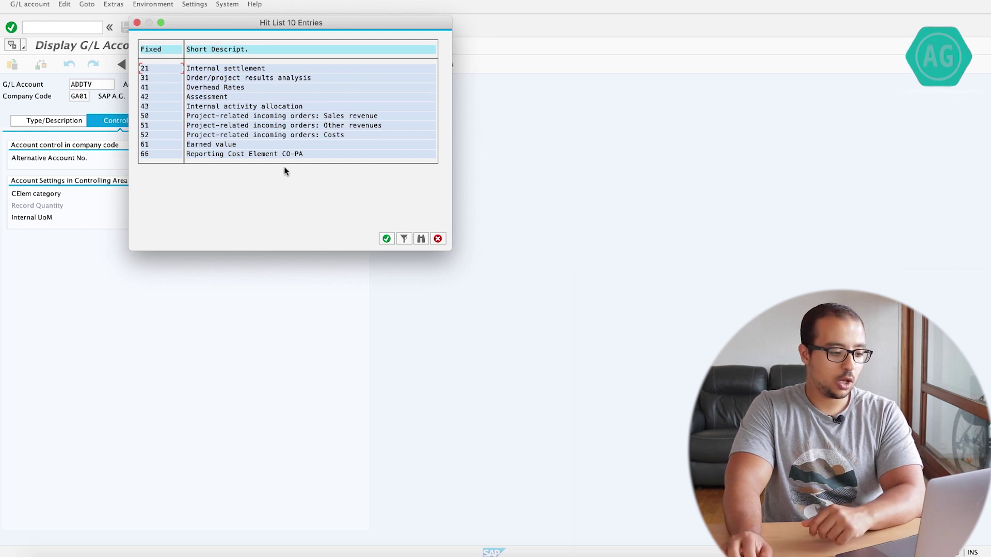
{"action": "left_click", "coordinate": [437, 238]}
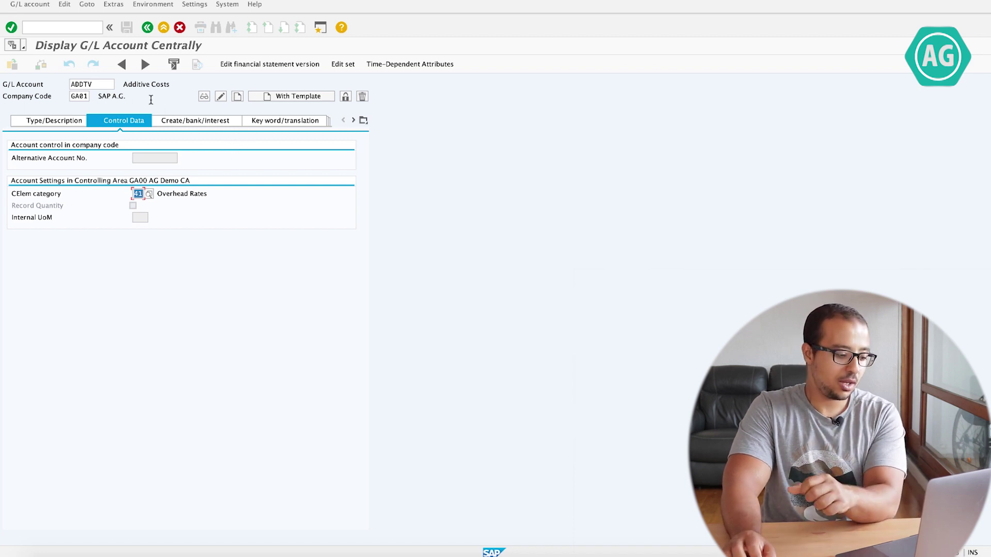
{"action": "key", "text": "alt+Tab"}
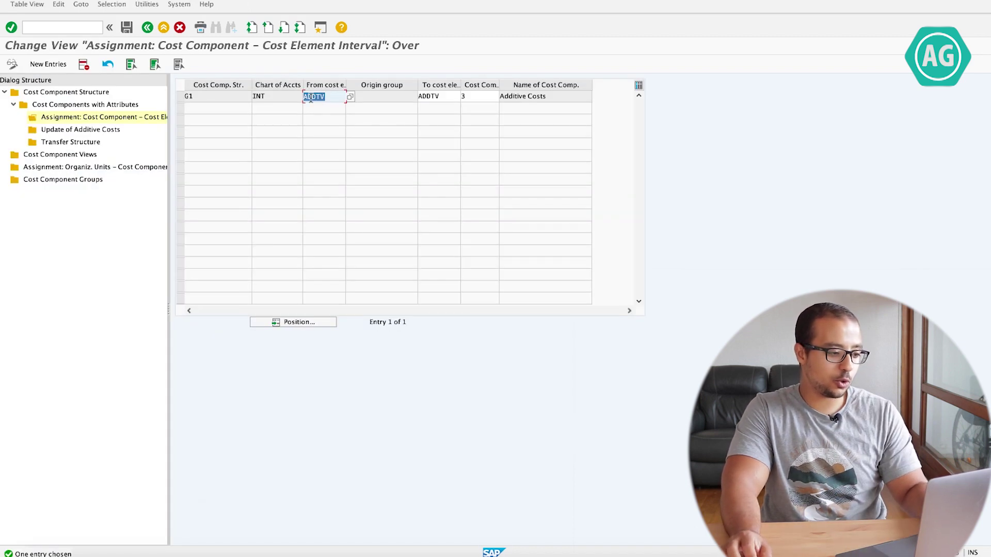